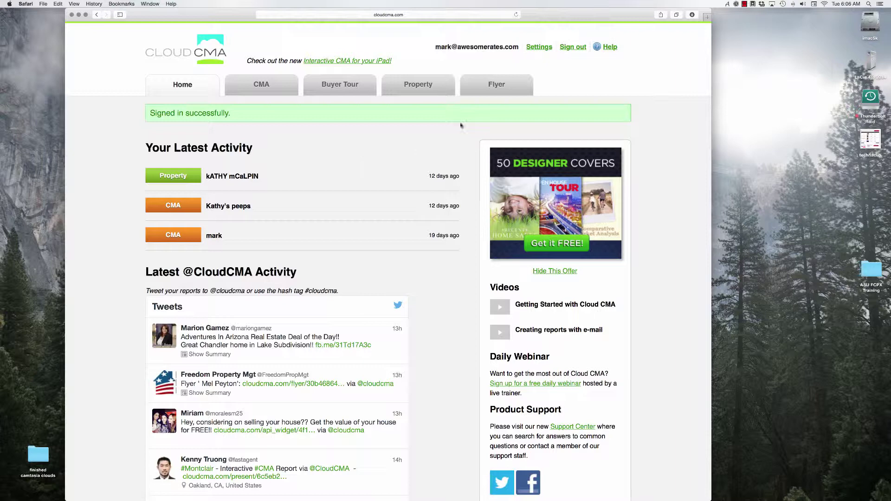
Open the API section of account settings and select the API key
left_click(539, 48)
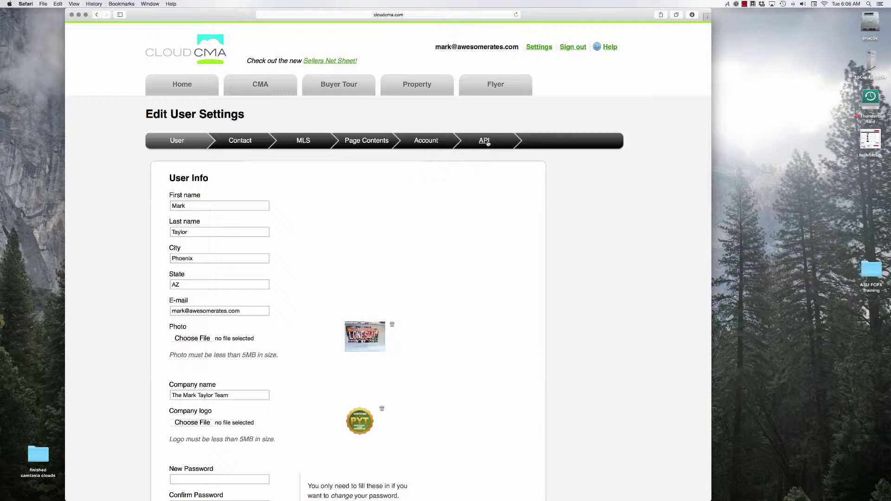
left_click(488, 144)
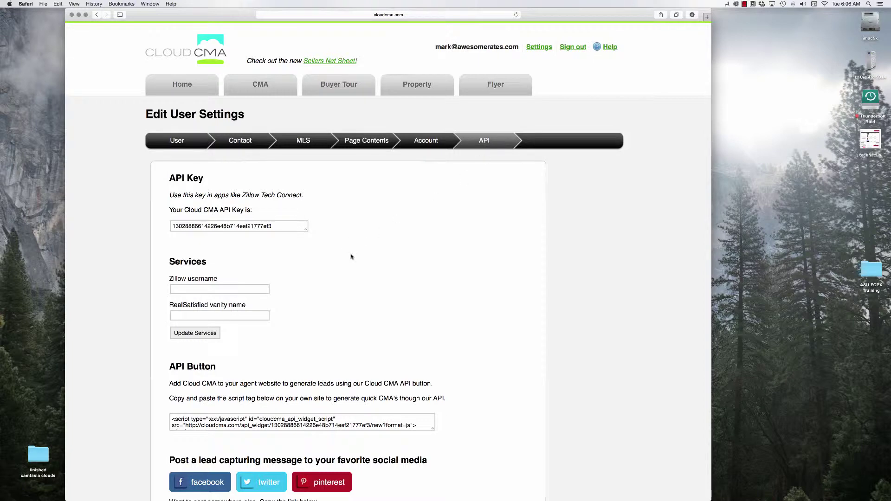
left_click(293, 224)
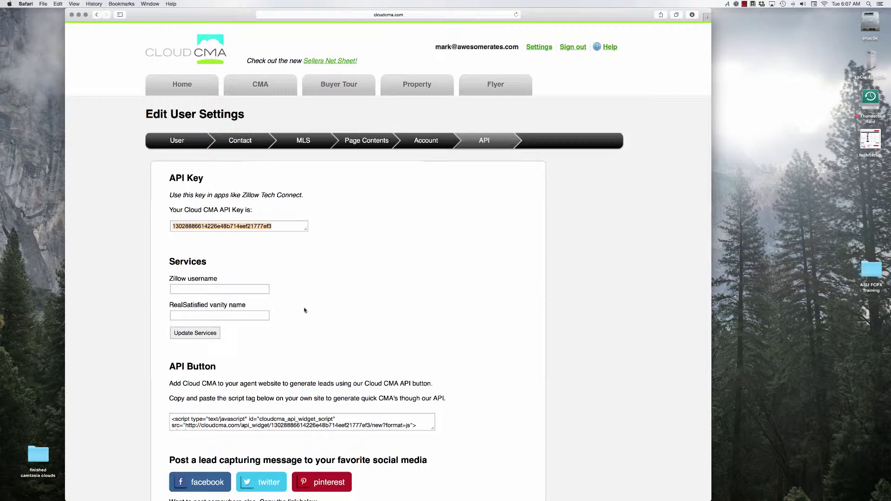
Enlarge the script box and select the entire lead widget script tag
left_click(421, 426)
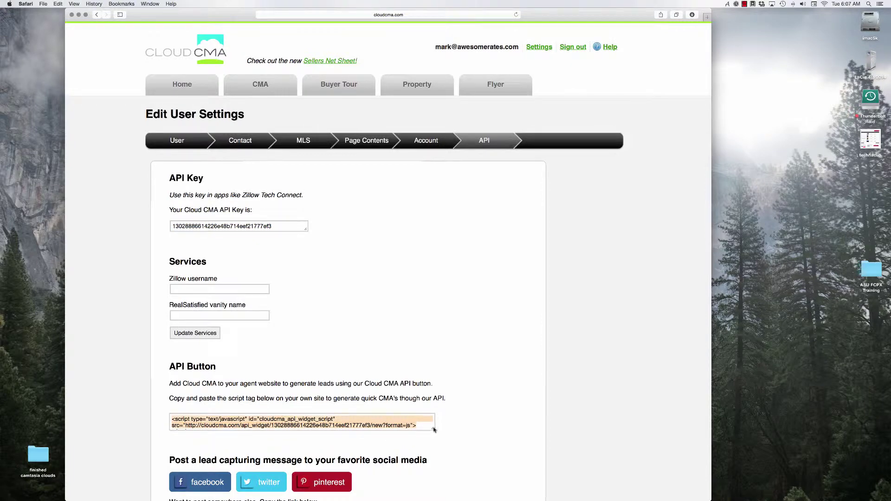
left_click_drag(433, 429, 440, 446)
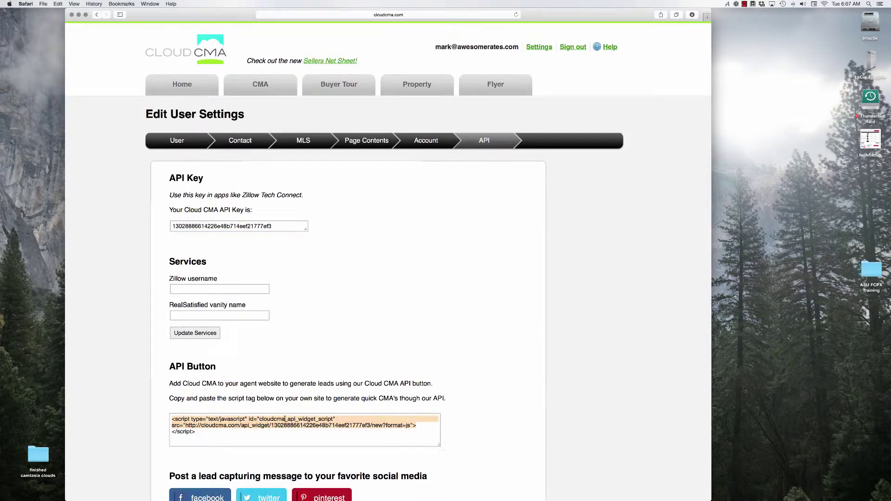
left_click(213, 434)
left_click_drag(195, 432, 170, 418)
Scroll down and select the lead-capture share link
scroll(246, 458, "down", 3)
scroll(220, 468, "down", 2)
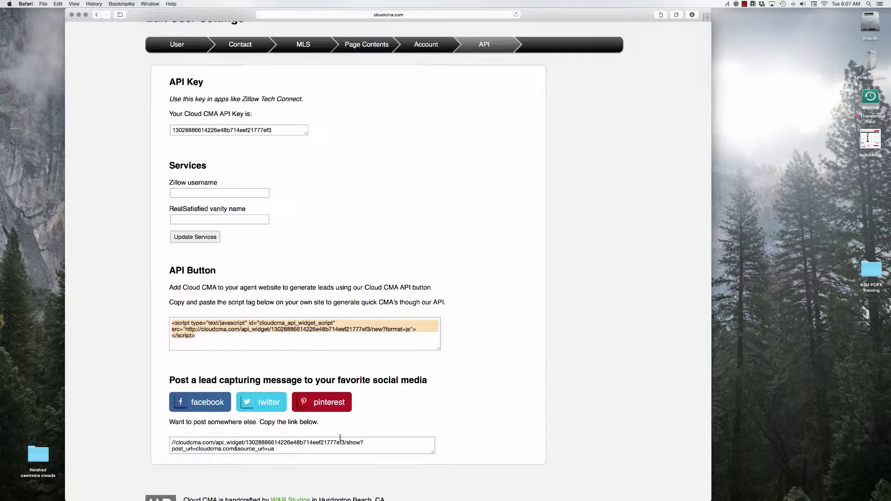
left_click_drag(302, 449, 172, 441)
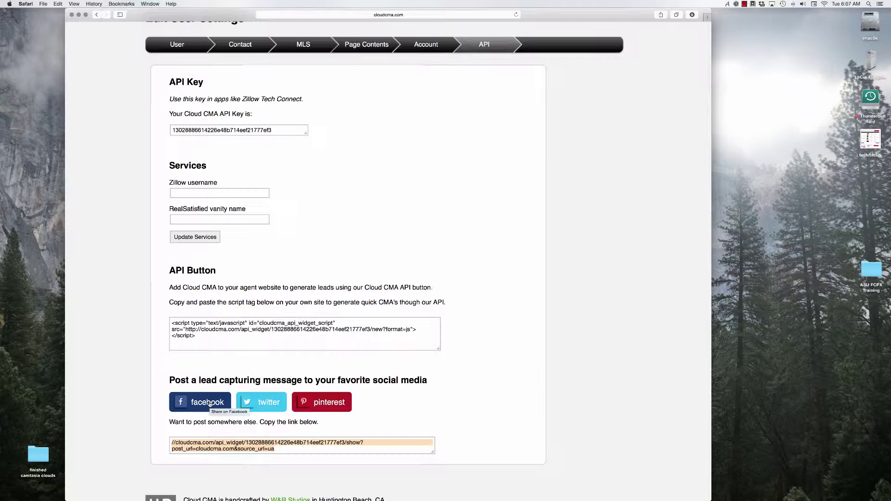
Draft a Facebook share of the lead message and open the home-value page from its preview
left_click(209, 403)
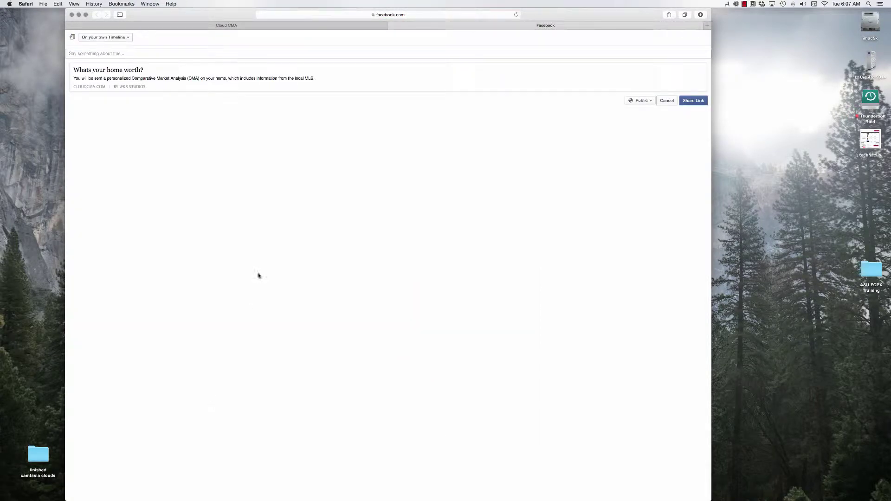
left_click(283, 80)
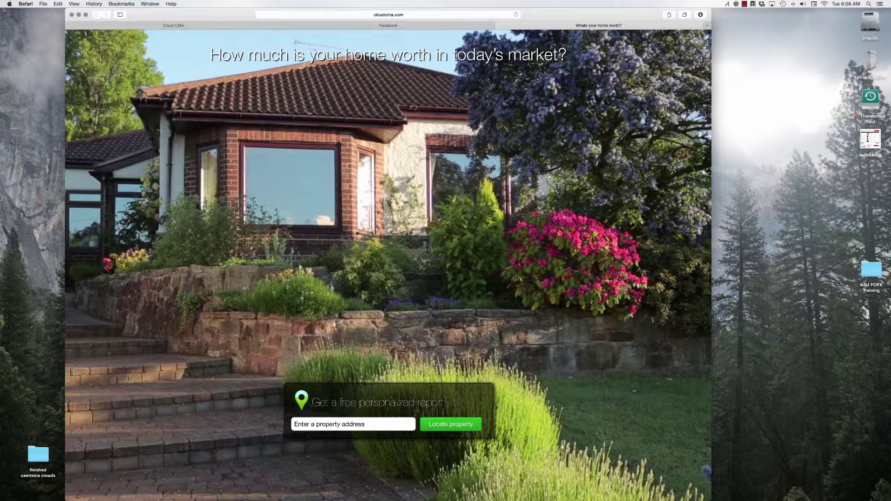
Enter the test property address, accept the suggested full address and locate it
left_click(341, 424)
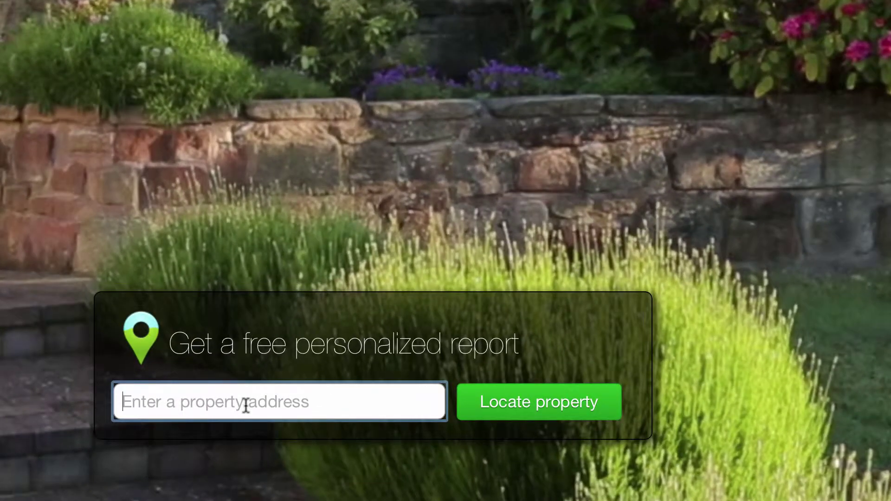
type("2610")
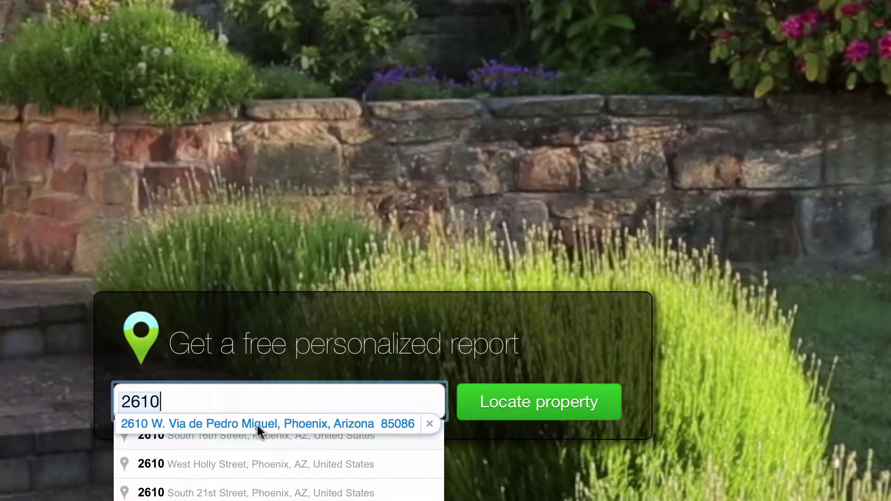
left_click(257, 423)
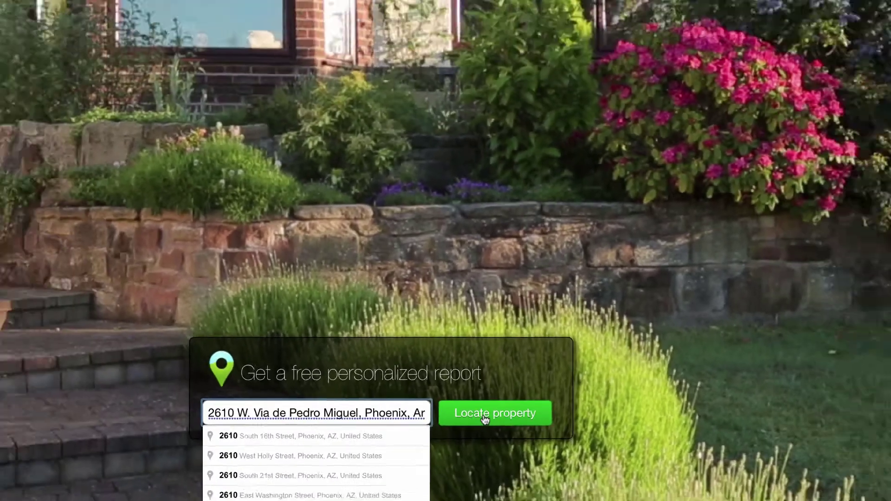
left_click(524, 411)
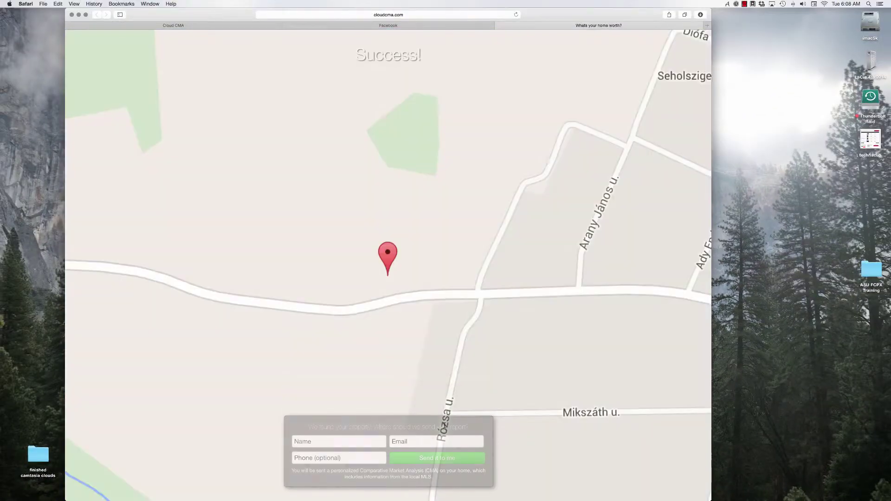
Fill in the contact's name, e-mail and phone number, then send the home report request
left_click(371, 439)
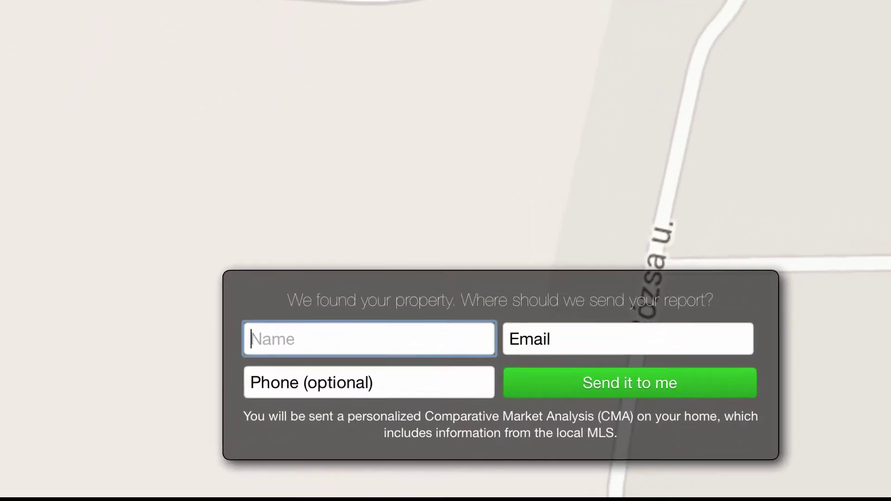
type("Mark")
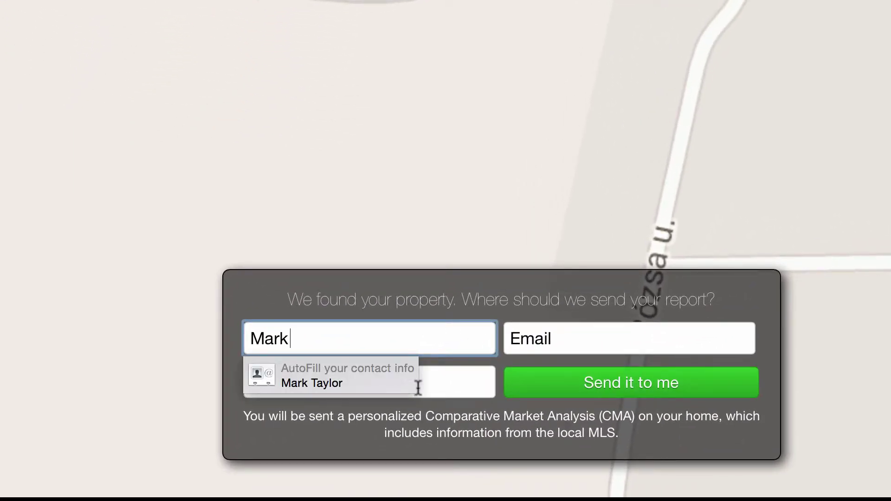
left_click(373, 376)
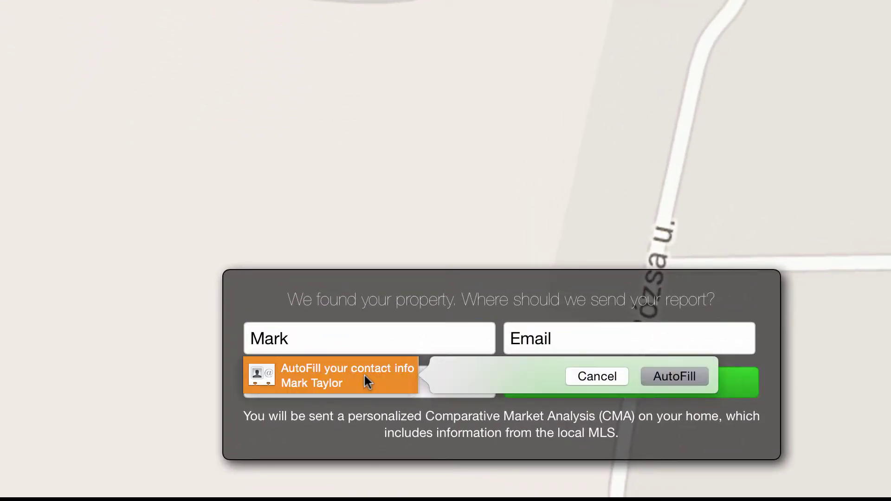
left_click(688, 375)
left_click(636, 342)
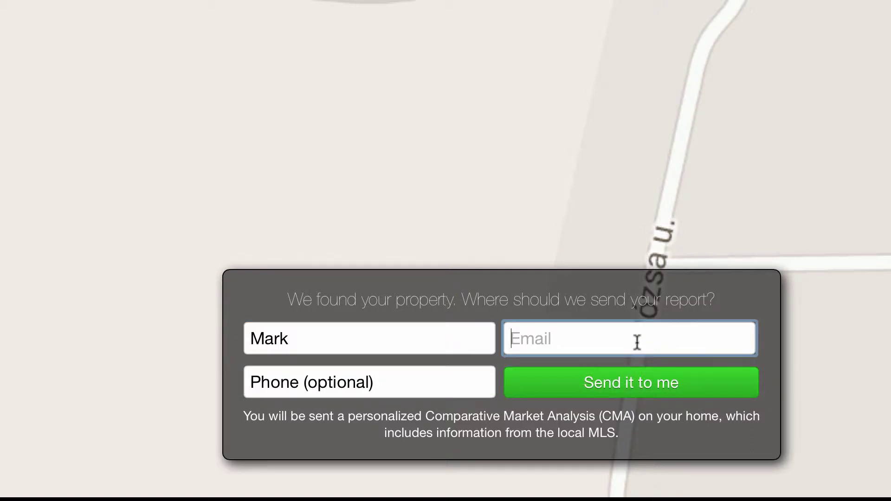
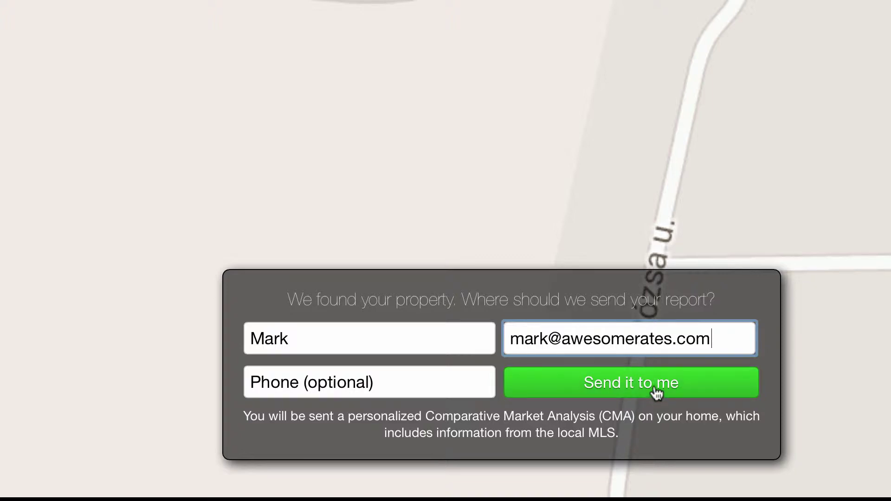
left_click(454, 378)
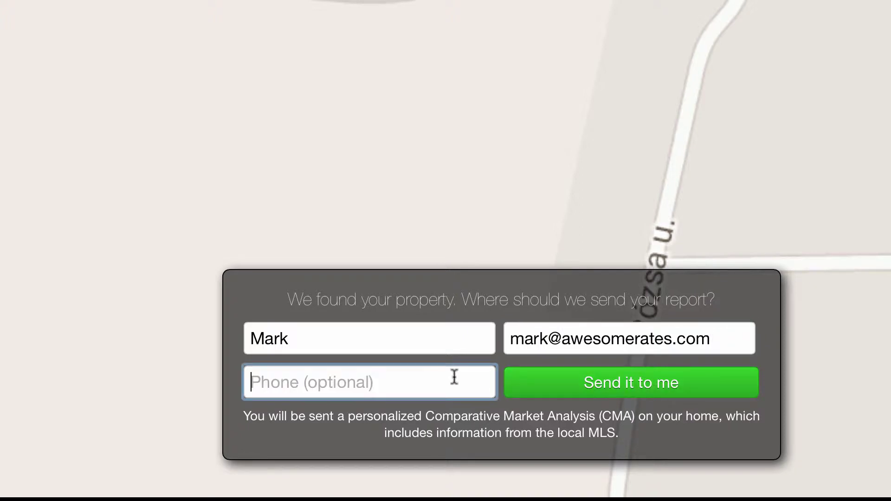
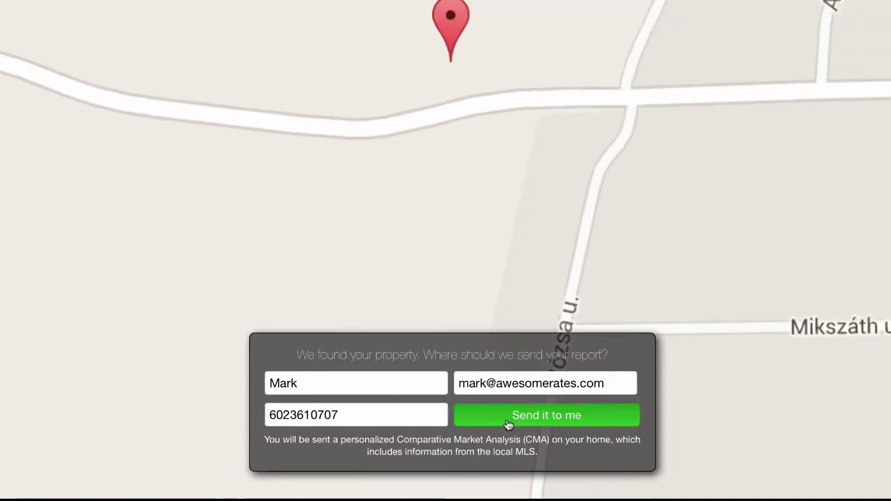
left_click(577, 394)
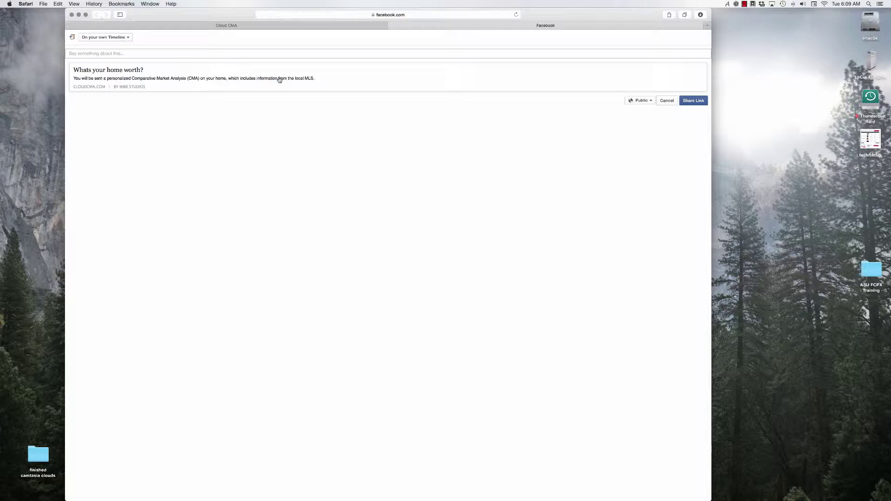
Reopen the home-value lead page from the Facebook preview and reveal its full widget URL
left_click(245, 78)
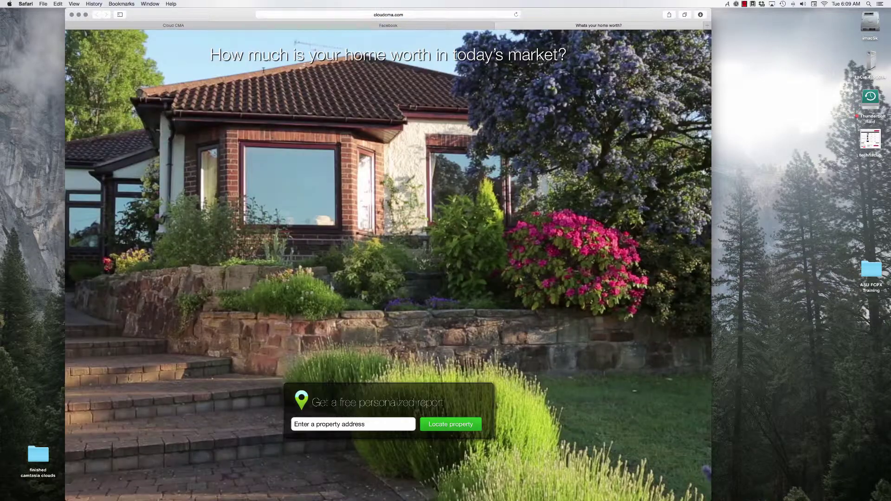
left_click(435, 15)
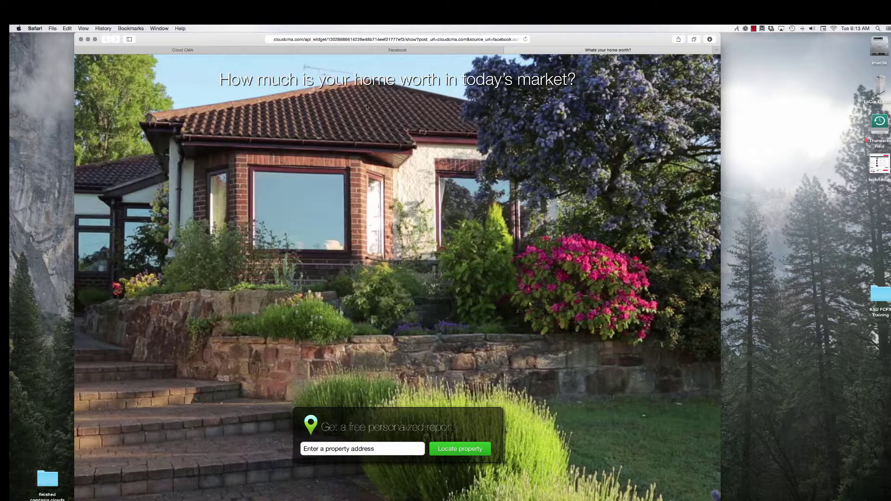
Load the 'What's your home worth?' page from Safari Favorites bookmarks and reload it
left_click(131, 28)
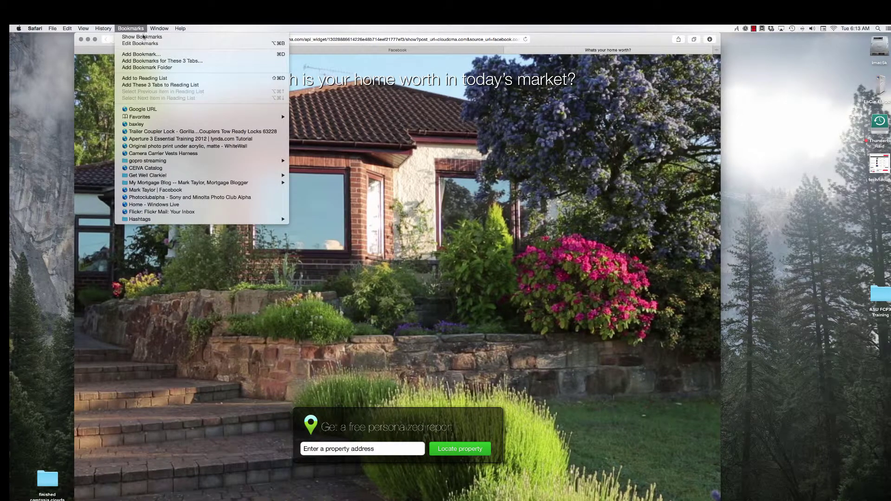
mouse_move(172, 116)
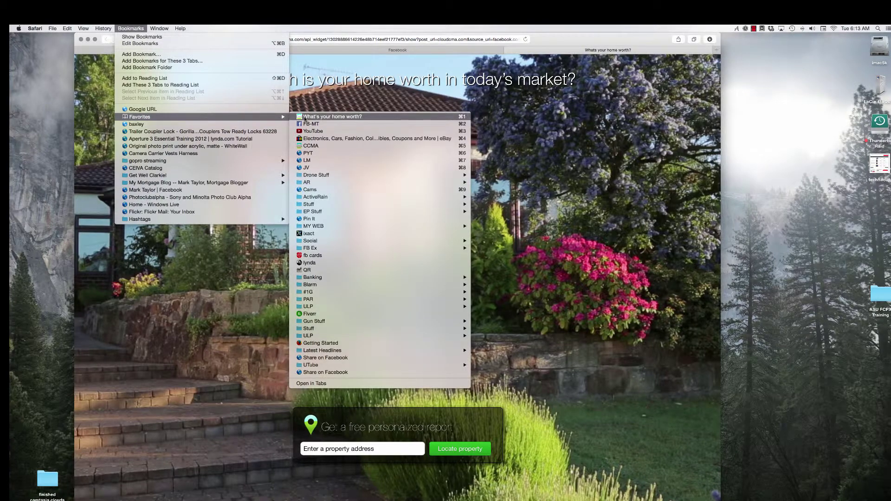
left_click(305, 118)
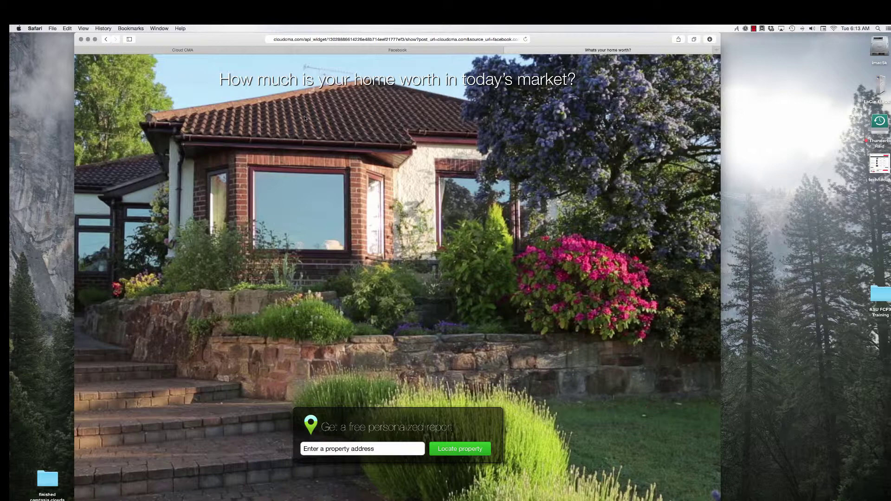
key("super+r")
left_click(221, 52)
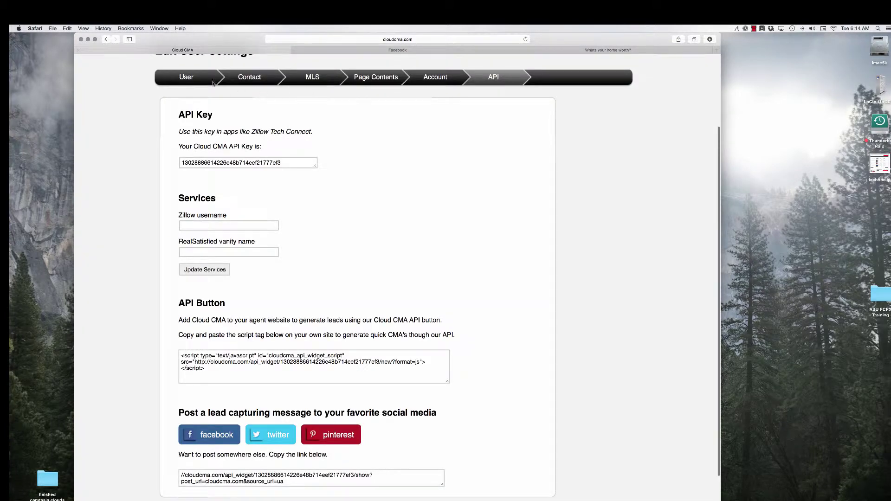
scroll(360, 149, "up", 1)
scroll(361, 150, "up", 3)
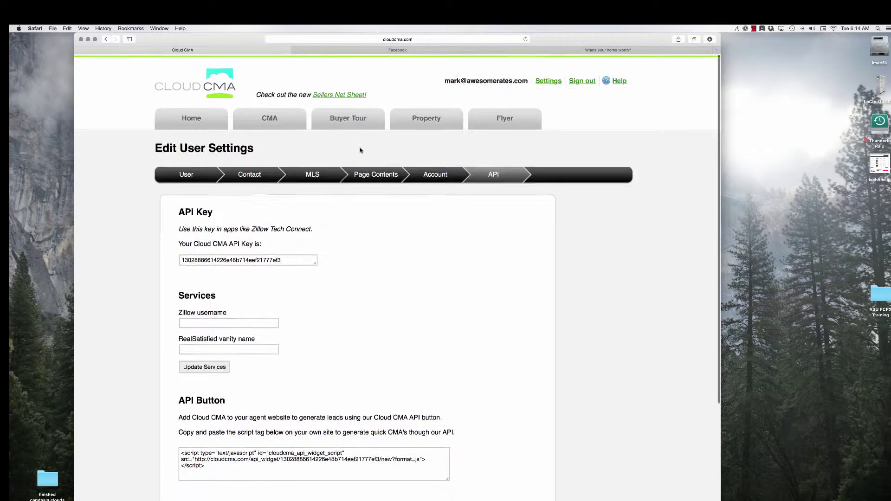
left_click(192, 119)
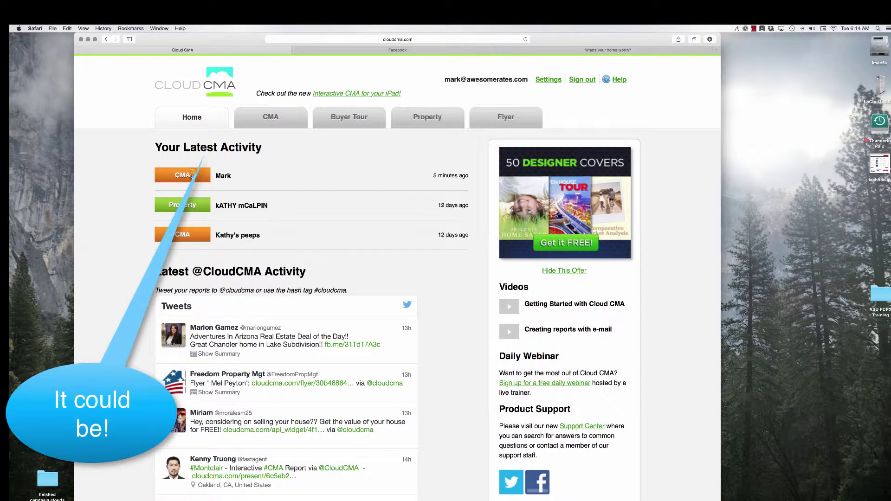
left_click(191, 176)
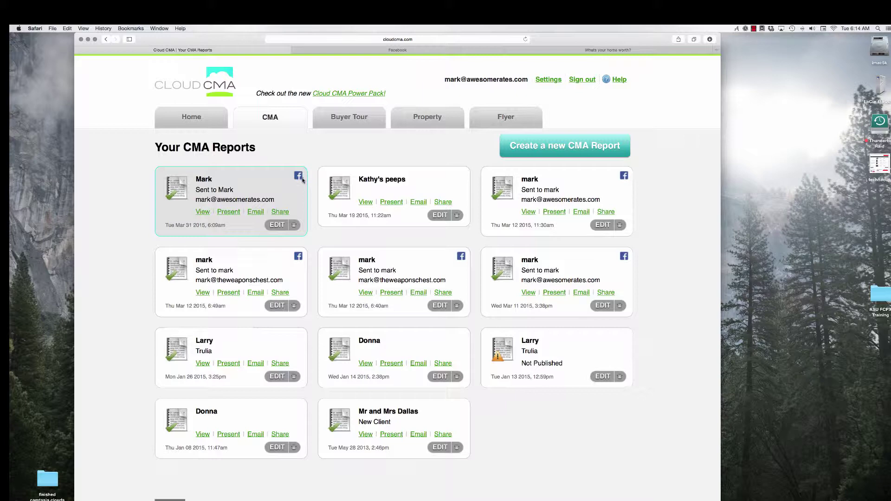
View the newest Quick CMA report and scroll through its thank-you banner and intro letter
left_click(203, 213)
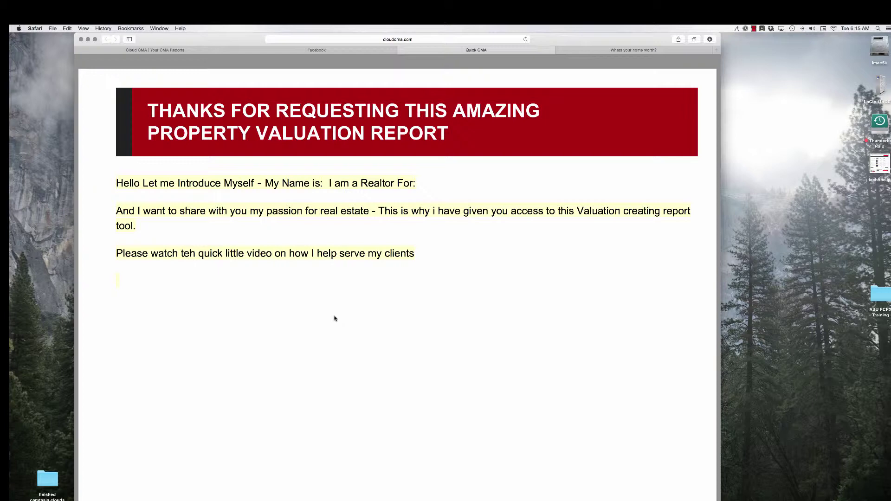
scroll(335, 319, "down", 2)
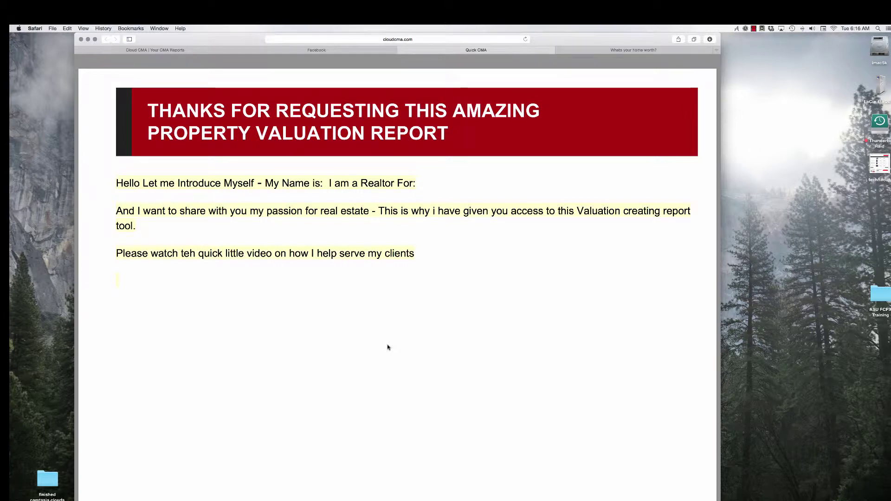
scroll(388, 347, "down", 1)
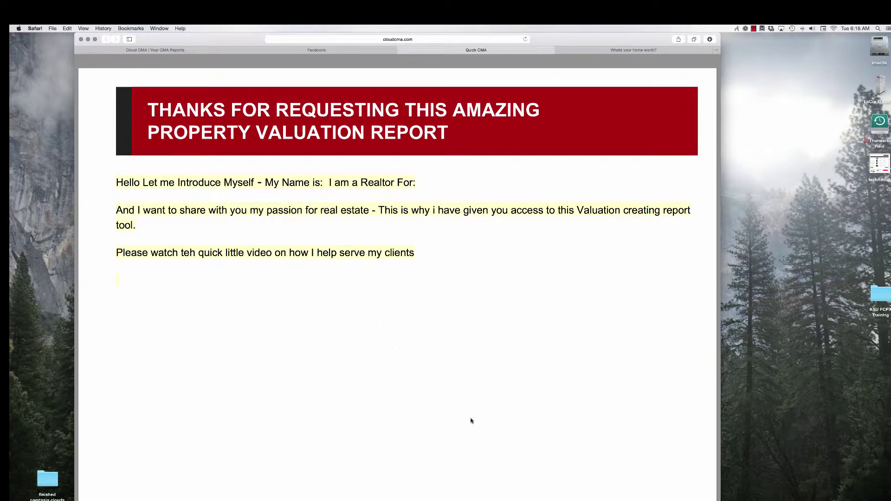
scroll(410, 385, "down", 10)
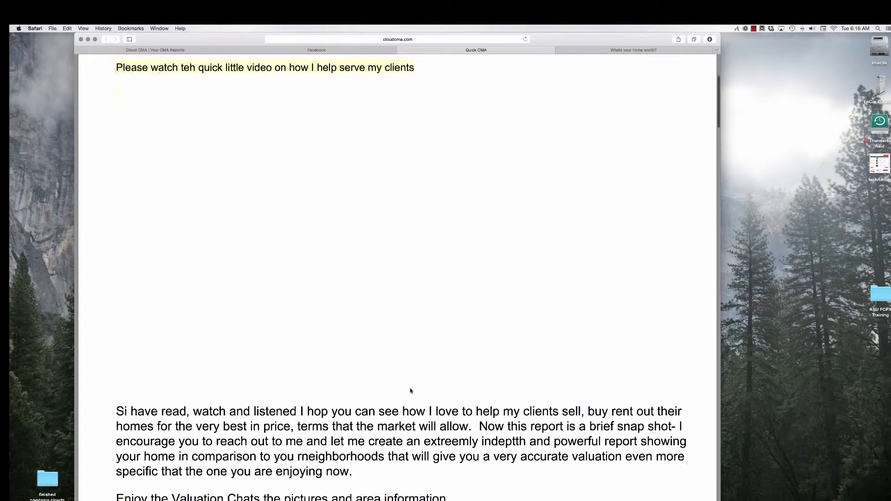
scroll(410, 391, "down", 6)
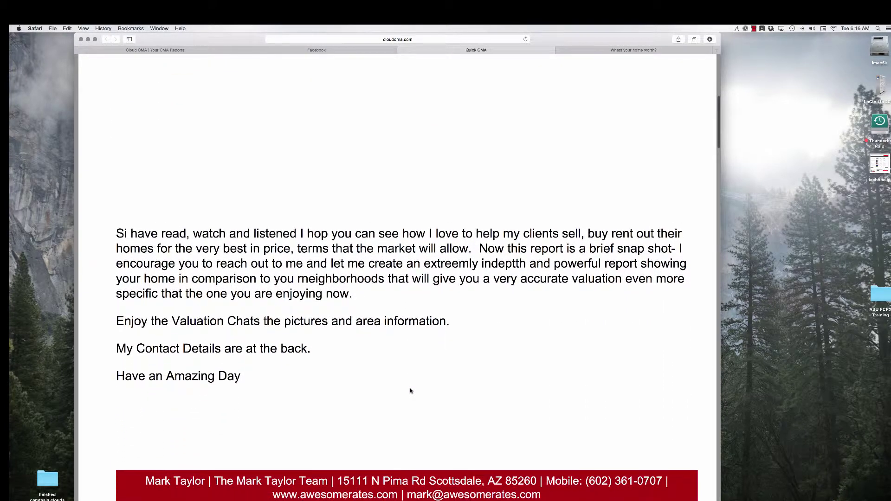
scroll(410, 391, "down", 1)
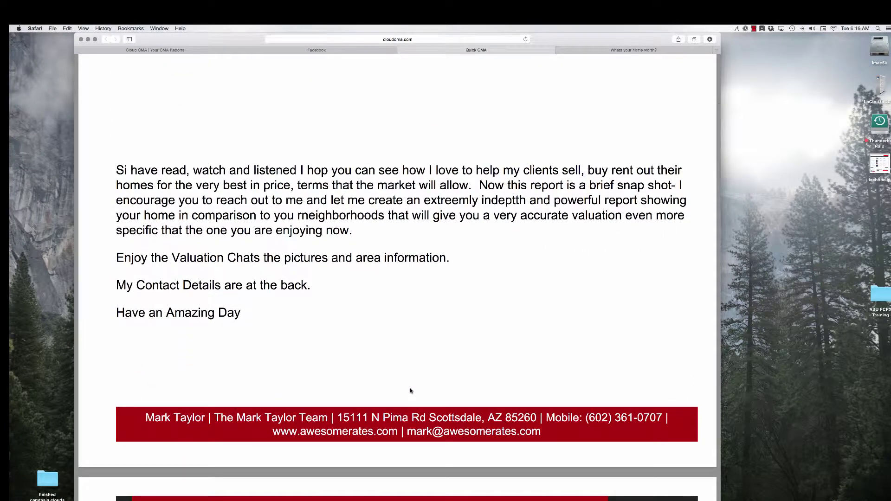
scroll(410, 390, "down", 10)
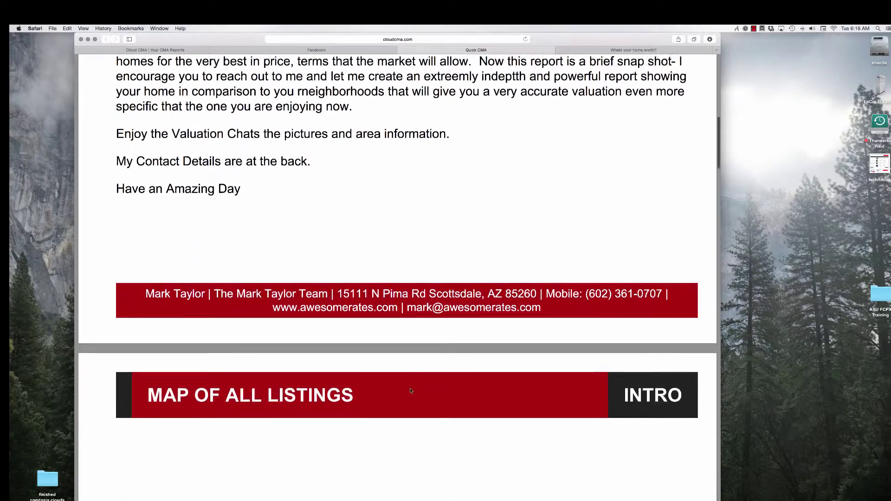
scroll(410, 391, "down", 8)
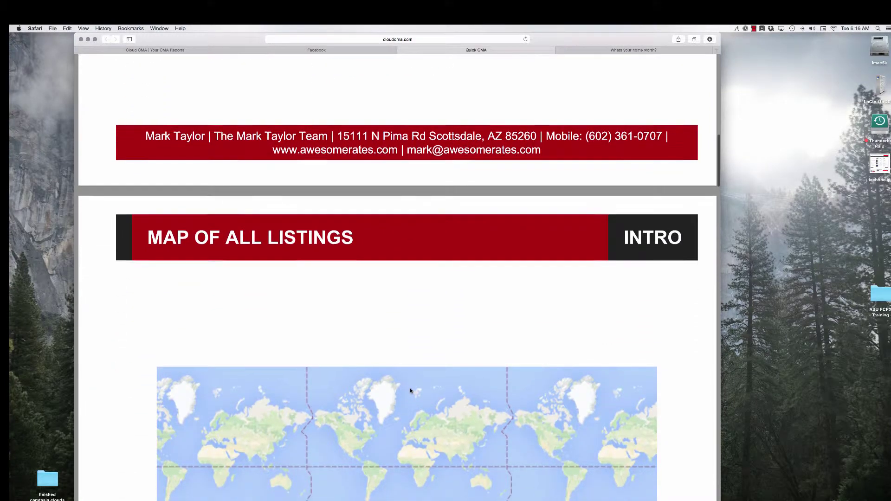
scroll(410, 390, "down", 12)
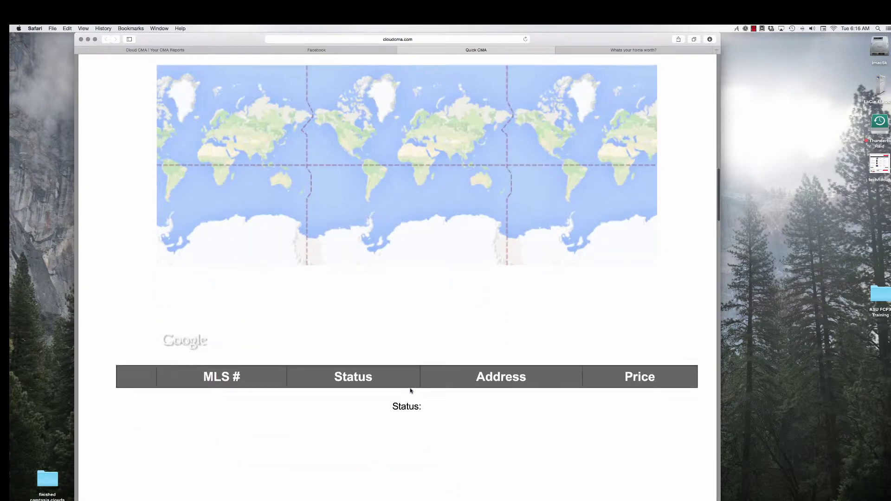
scroll(410, 390, "down", 15)
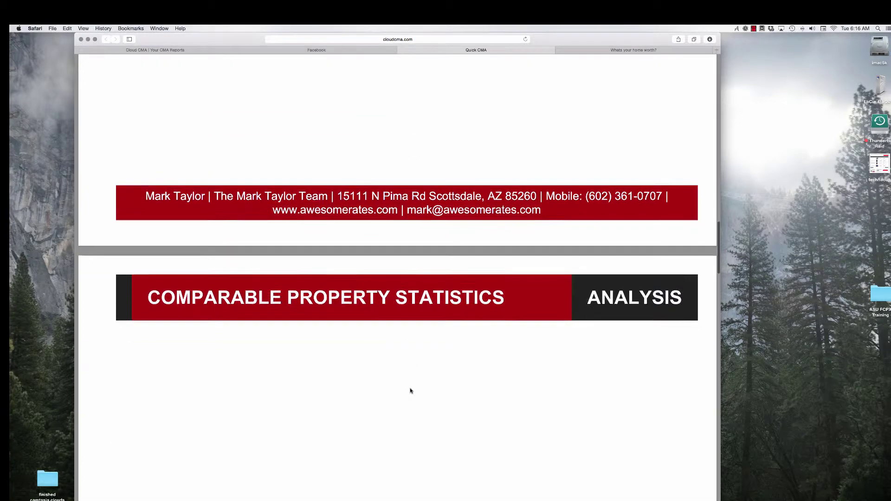
scroll(411, 391, "down", 16)
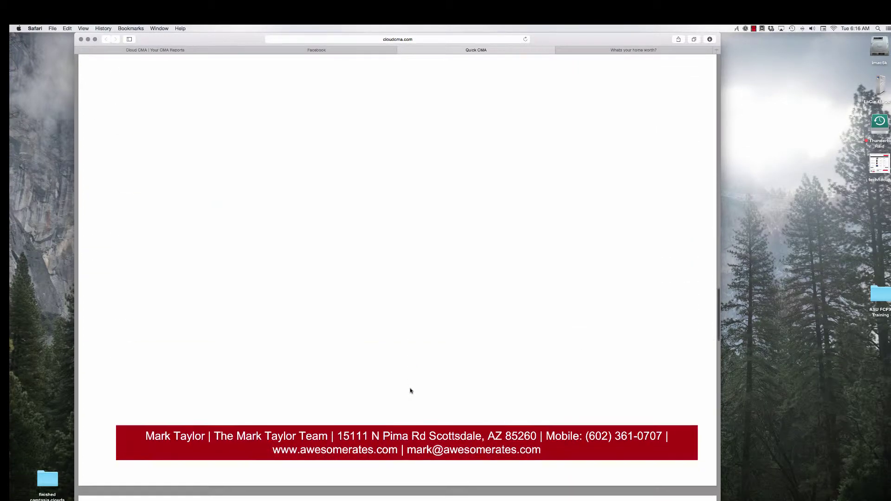
scroll(410, 390, "down", 18)
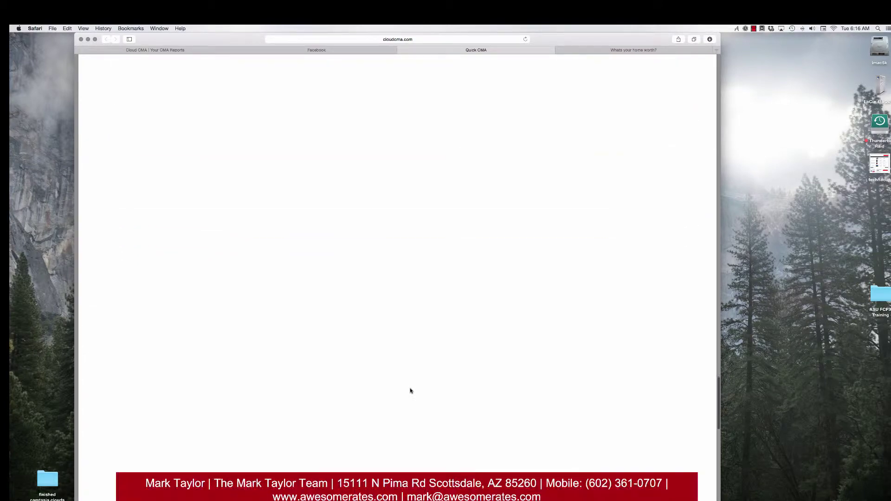
scroll(410, 391, "down", 8)
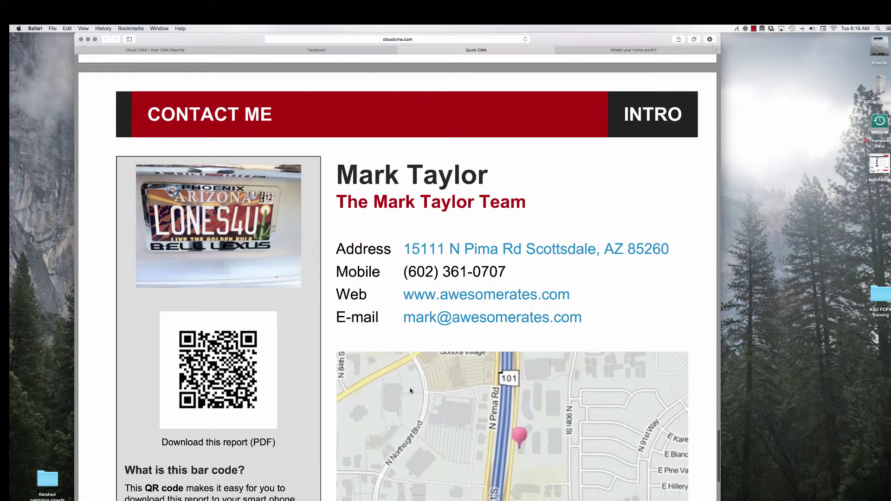
scroll(410, 391, "down", 4)
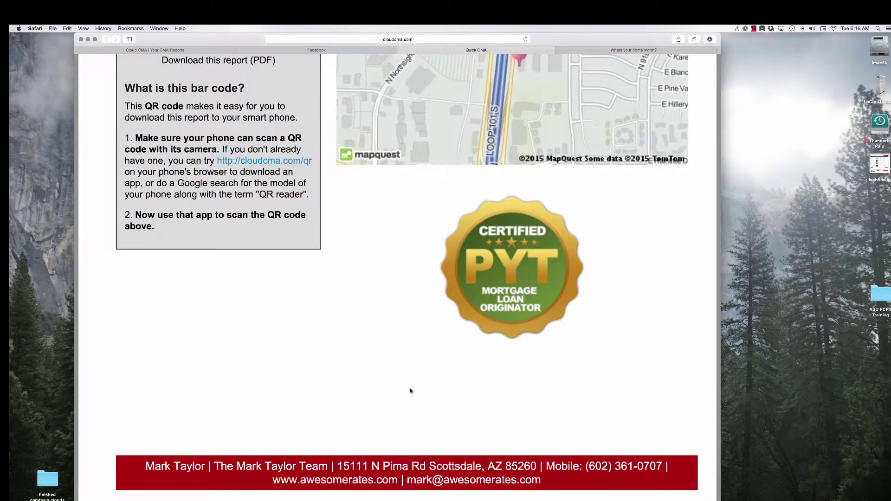
scroll(408, 393, "up", 3)
scroll(408, 393, "up", 20)
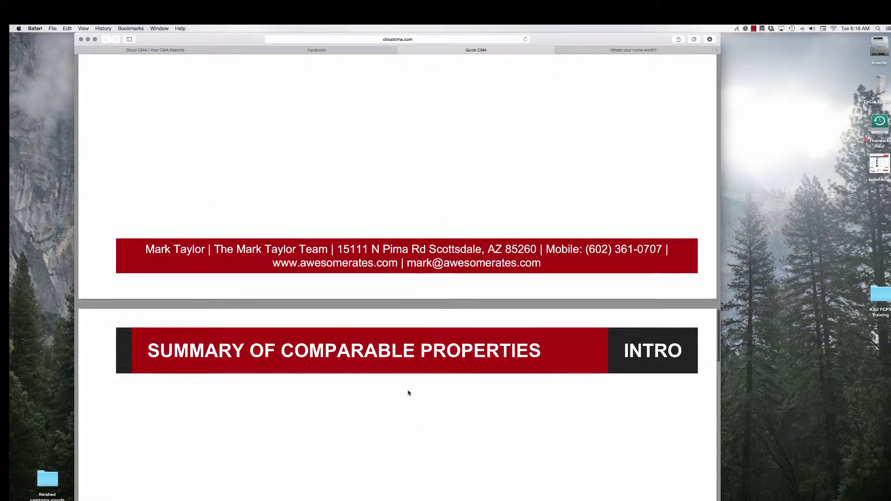
scroll(408, 393, "up", 10)
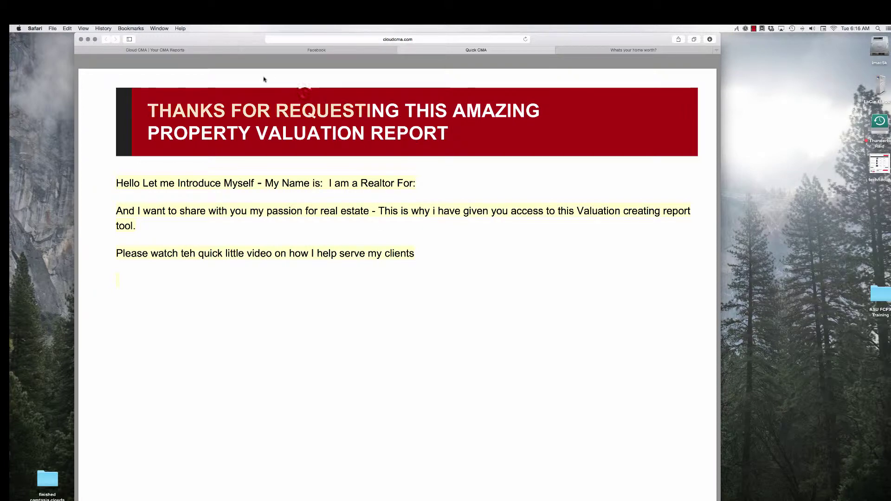
Return to the Your CMA Reports tab and switch to the Property reports list
left_click(221, 49)
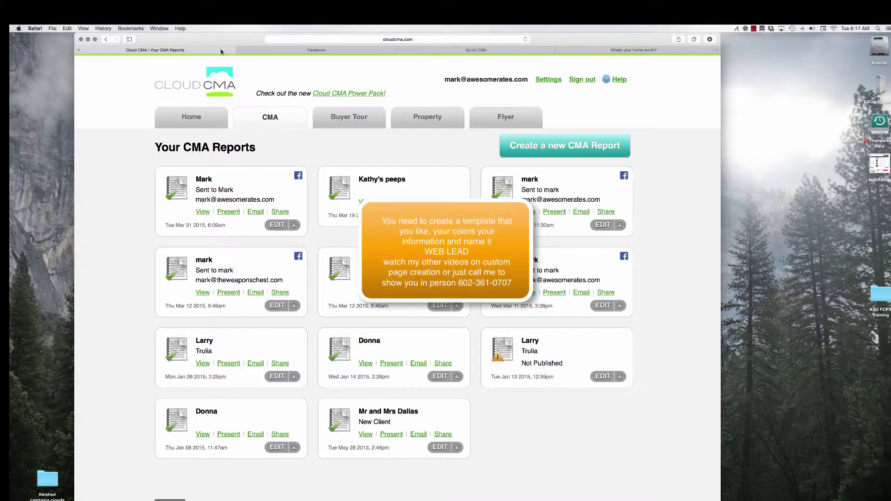
left_click(431, 119)
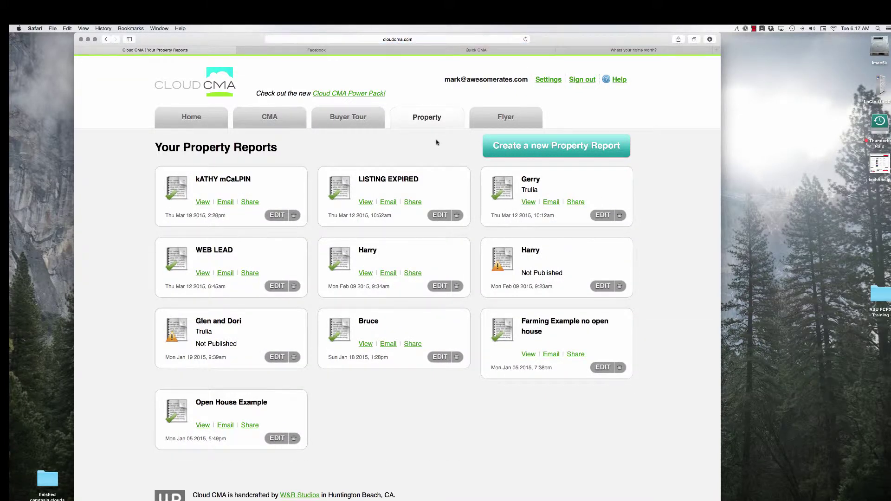
View the WEB LEAD property report and scroll through its pages
left_click(203, 275)
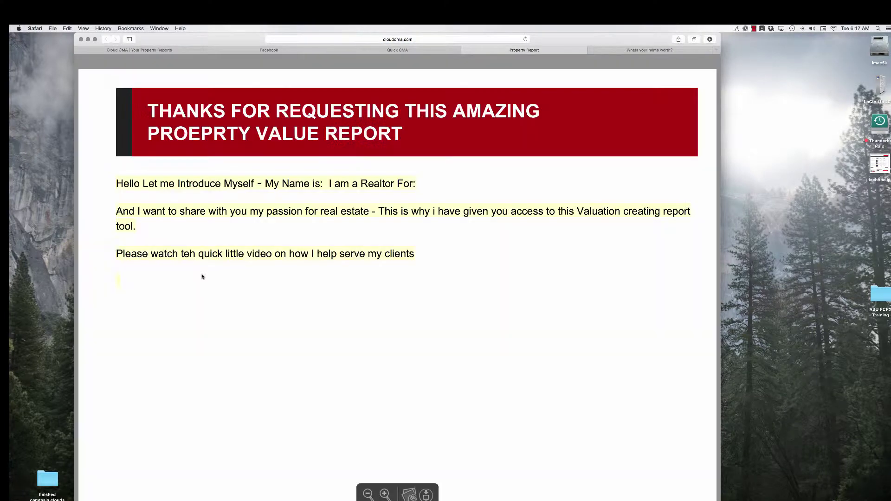
scroll(392, 329, "down", 15)
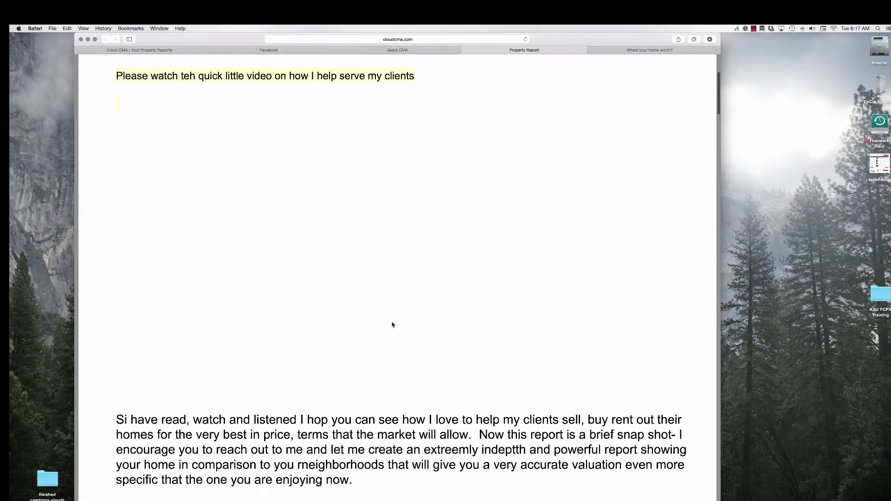
scroll(392, 325, "down", 10)
scroll(392, 325, "down", 15)
scroll(392, 324, "down", 15)
scroll(392, 325, "down", 15)
scroll(393, 325, "down", 15)
scroll(392, 324, "down", 10)
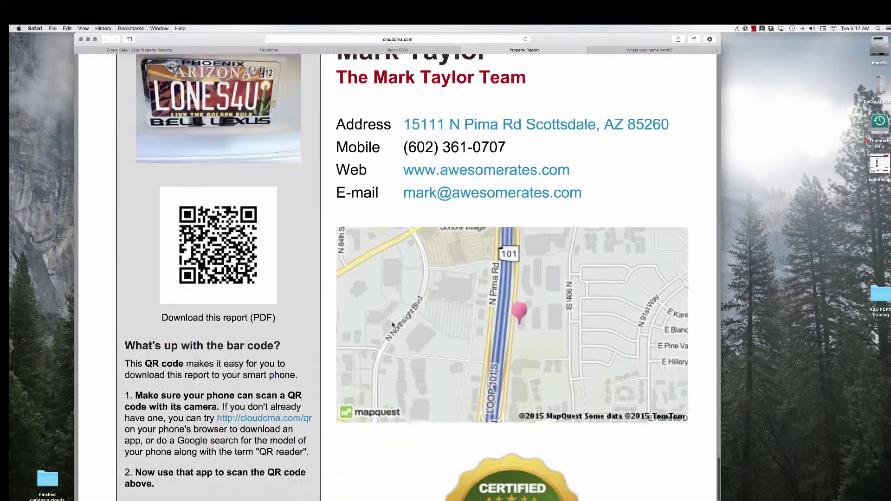
scroll(392, 324, "up", 20)
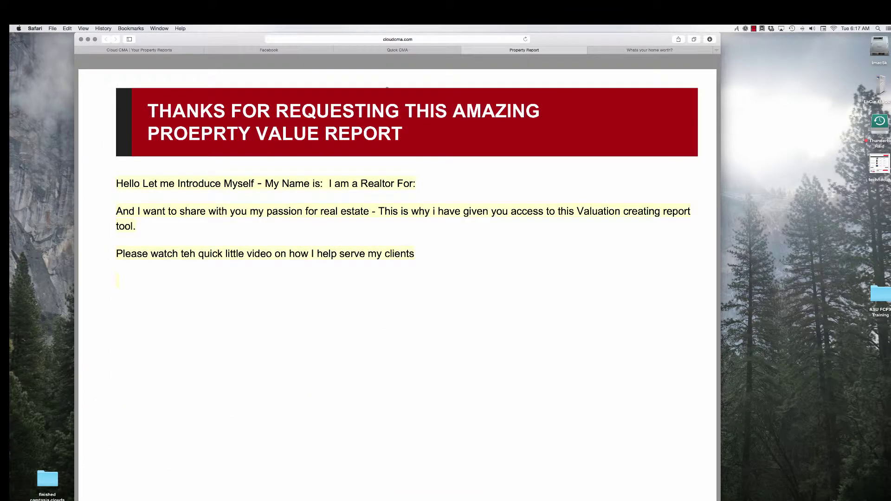
Go back to the CMA reports list and start a new CMA report
left_click(183, 49)
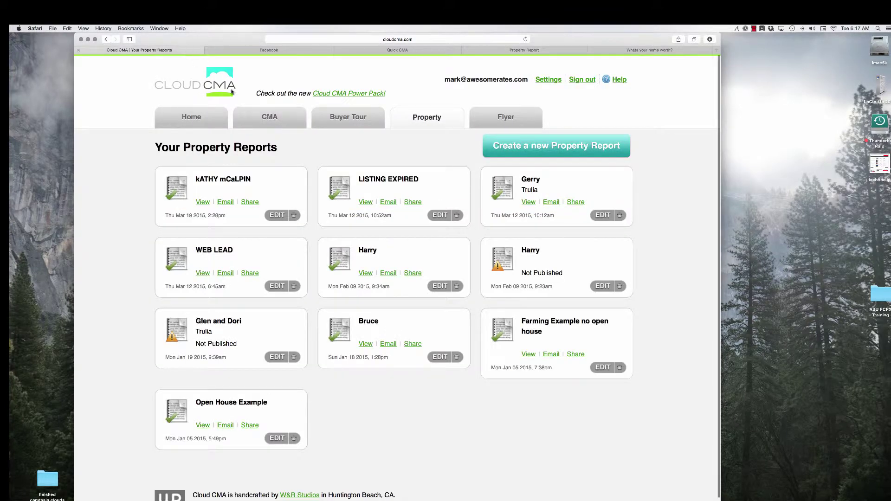
left_click(266, 117)
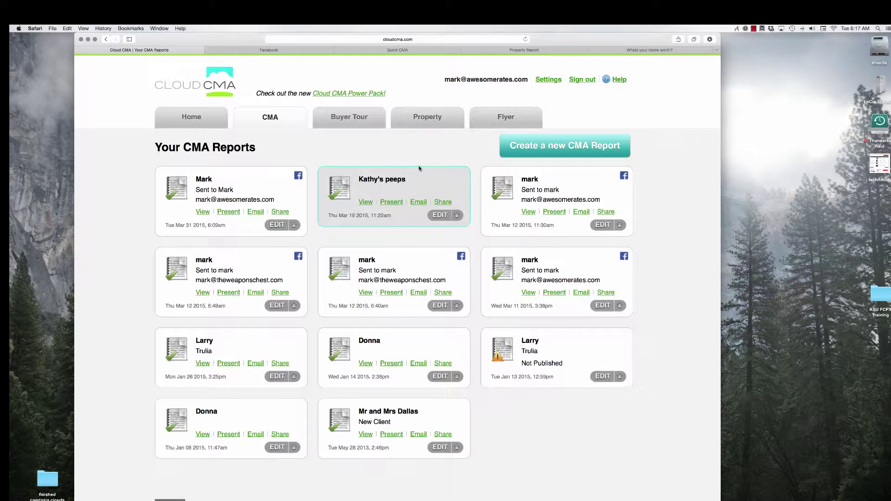
left_click(586, 151)
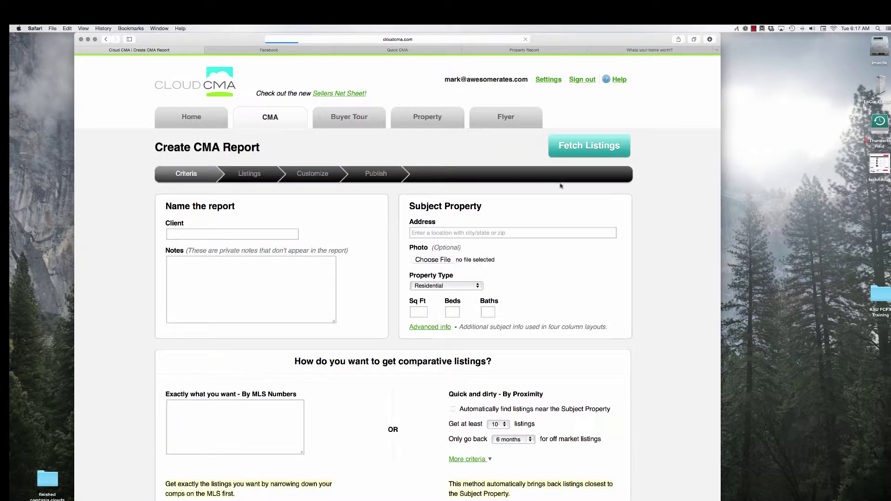
Enter client name 'WEB LEAD' and pick the full subject property address from suggestions
left_click(276, 233)
type("WEB")
type(" LEAD")
type("261")
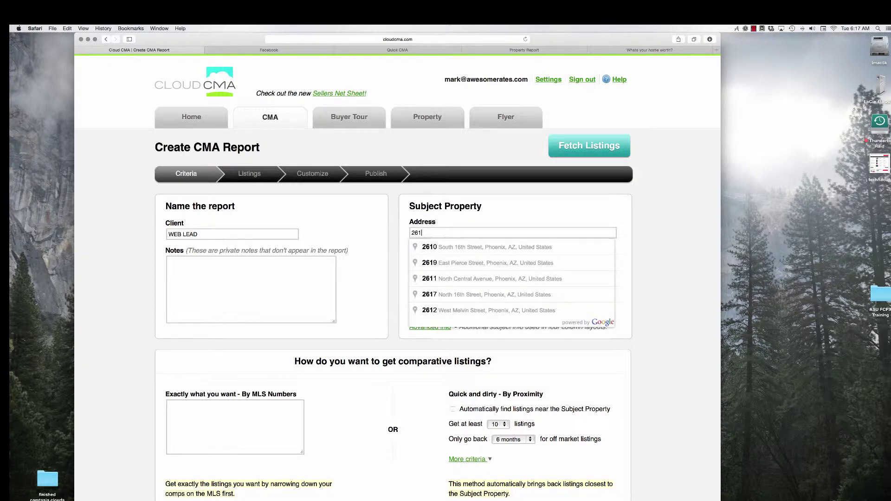
type("0")
key("Down")
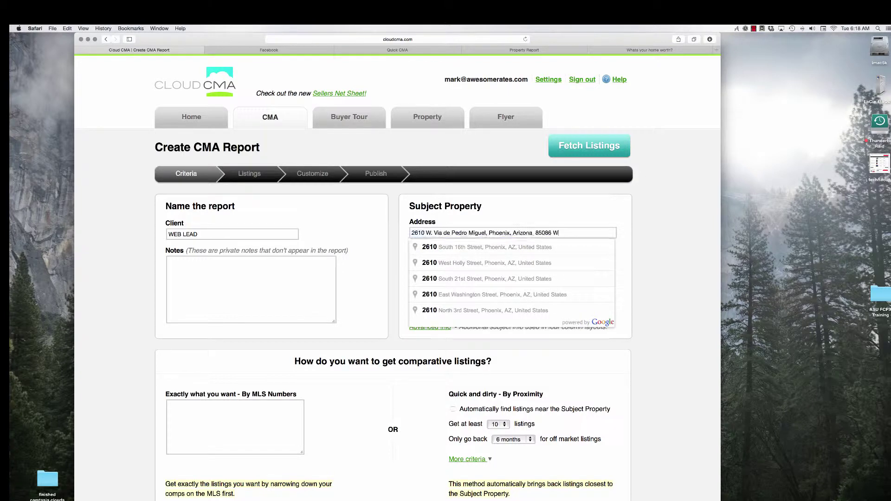
key("Return")
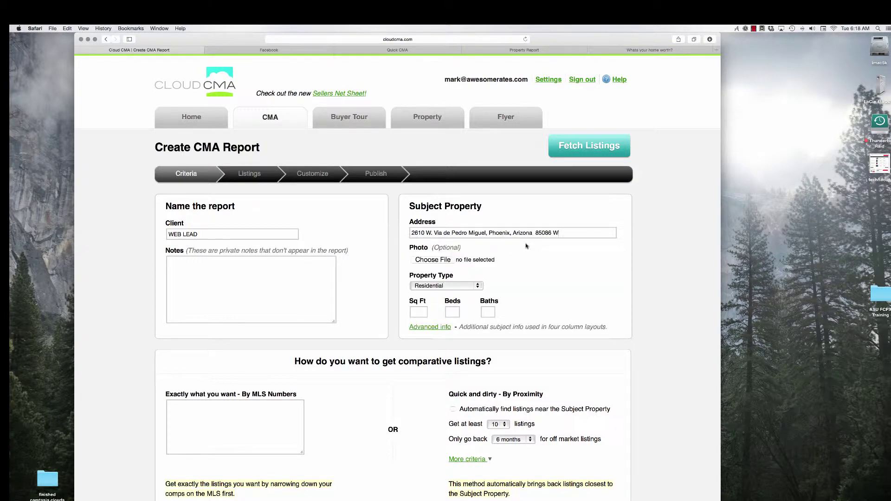
key("BackSpace")
left_click(526, 248)
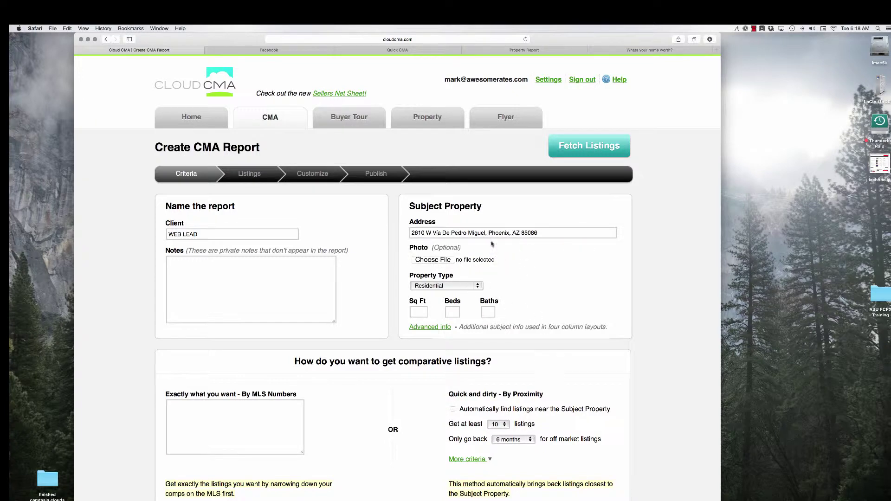
Find comparable listings near the subject property, limiting off-market listings to 3 months
scroll(543, 319, "down", 5)
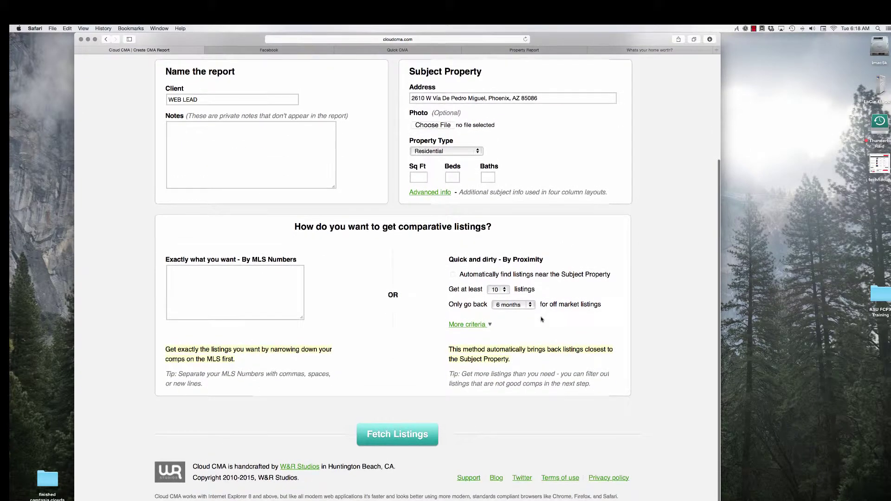
left_click(452, 275)
left_click(505, 290)
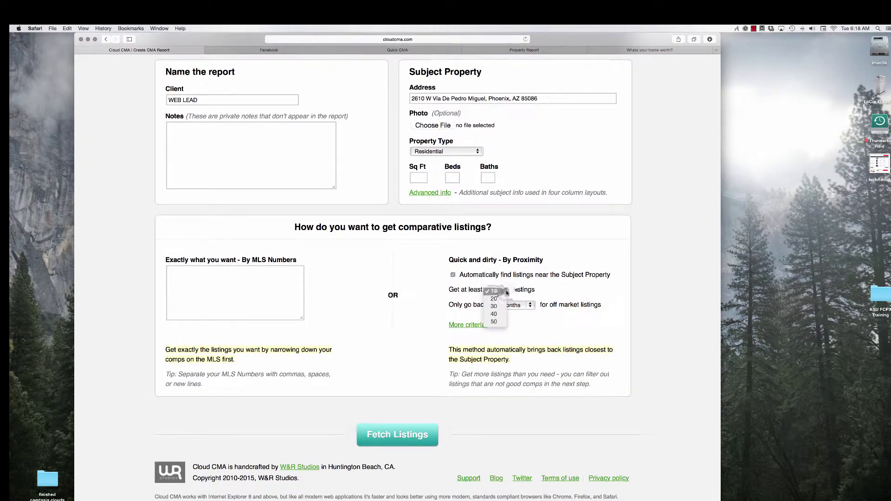
left_click(504, 291)
left_click(531, 306)
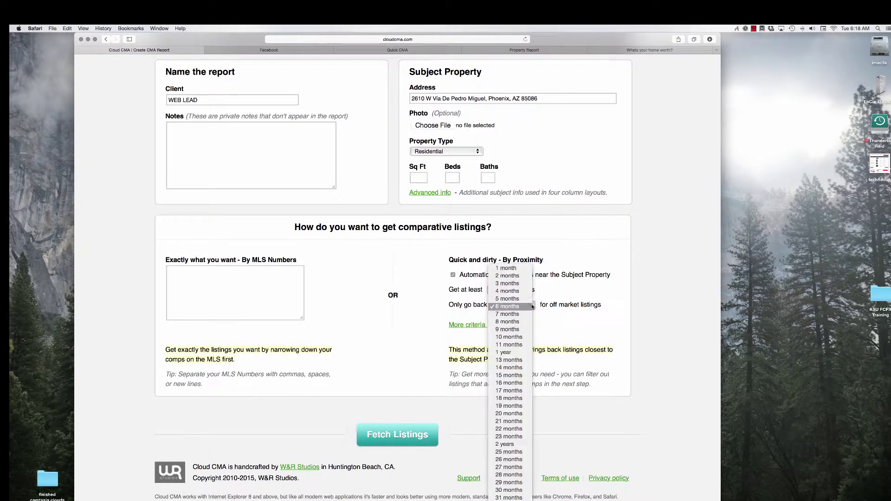
left_click(526, 284)
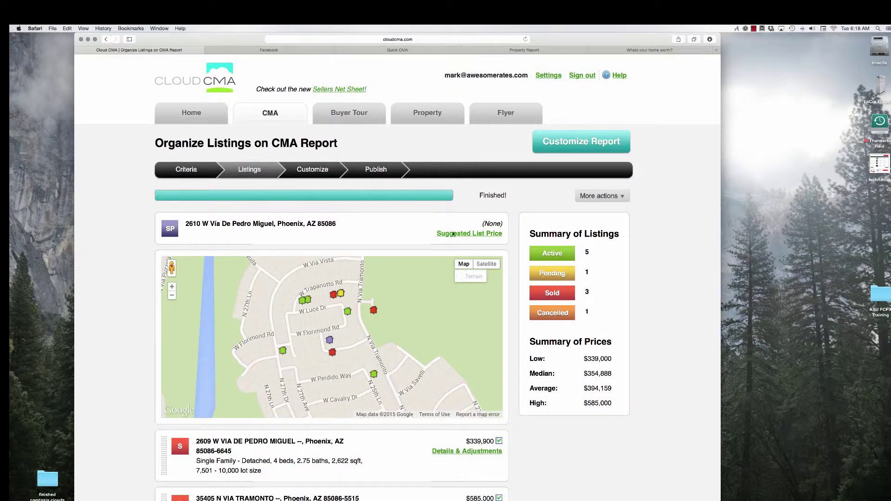
Show the Suggested List Price options and exclude the $339,900 sold comparable
left_click(486, 235)
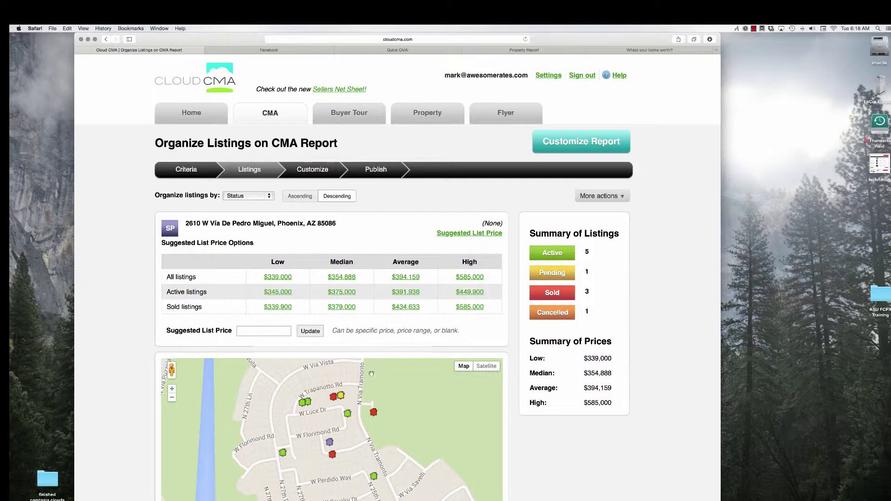
scroll(372, 374, "down", 2)
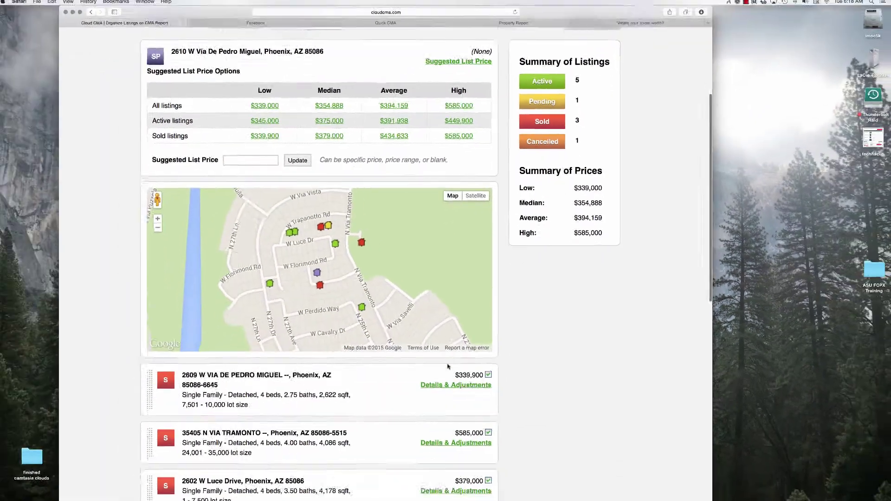
scroll(449, 364, "down", 3)
scroll(449, 365, "down", 4)
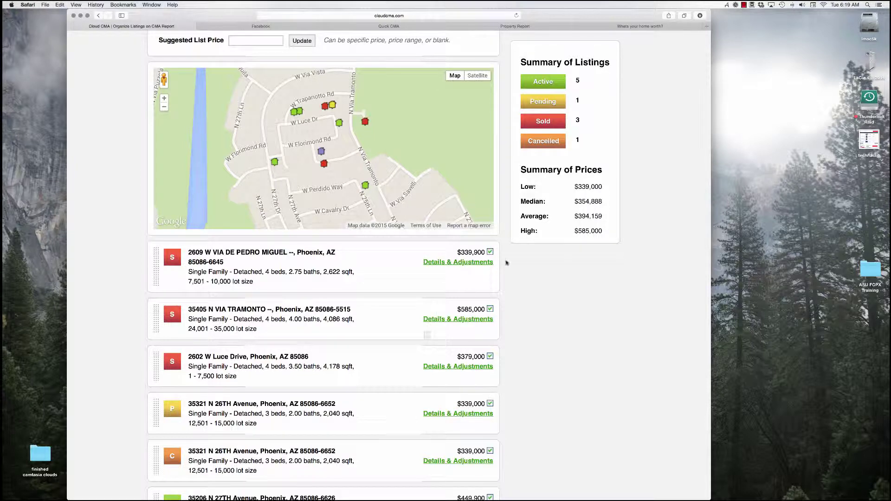
left_click(489, 252)
Open the first listing's Details & Adjustments and scroll down to the comparables
left_click(482, 262)
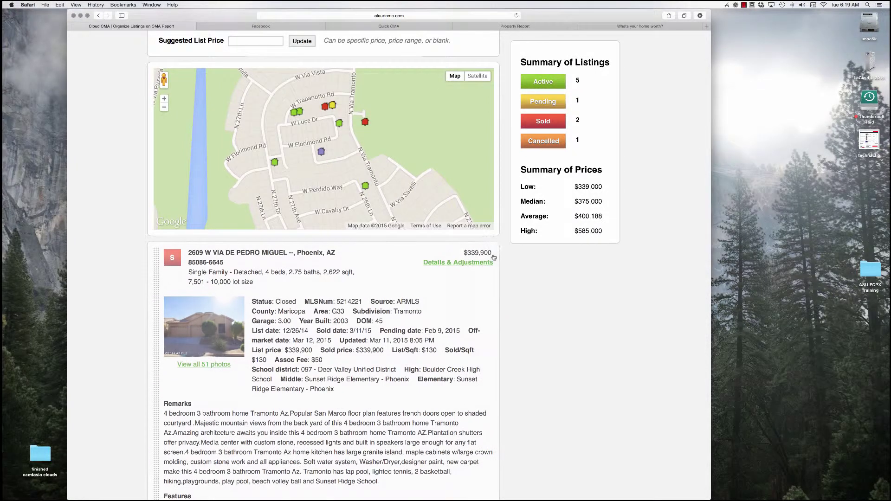
scroll(464, 288, "down", 5)
scroll(465, 319, "down", 8)
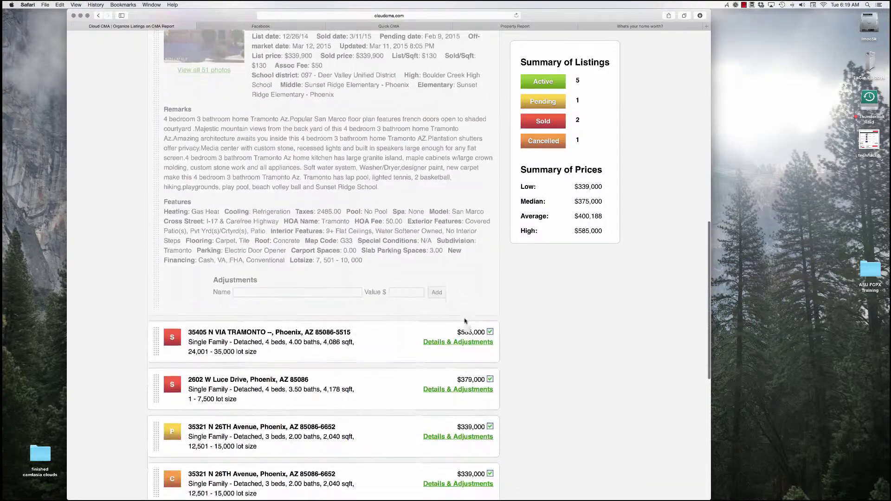
scroll(397, 319, "down", 5)
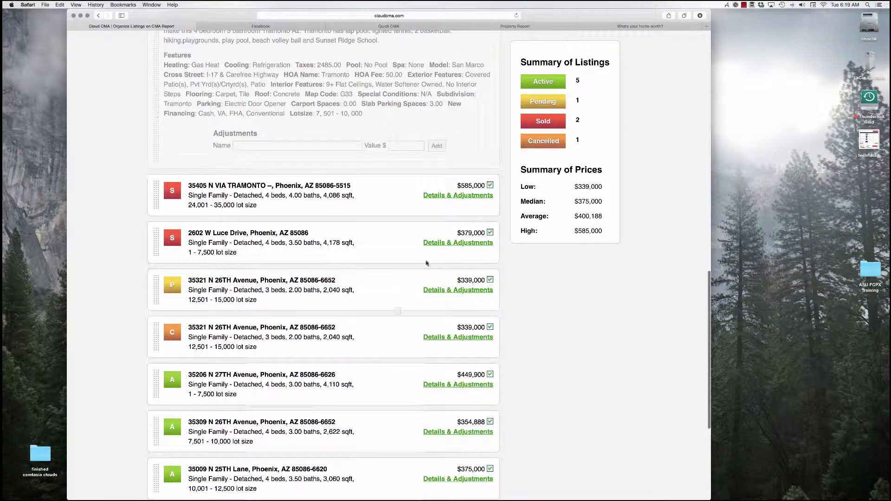
scroll(393, 275, "down", 6)
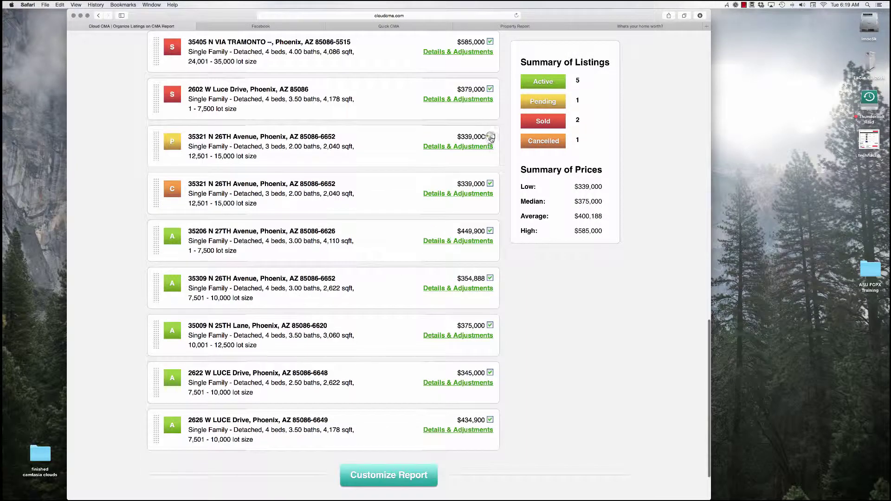
Exclude the Pending, Cancelled, $354,888, $375,000 and $345,000 listings from the comparables
left_click(490, 137)
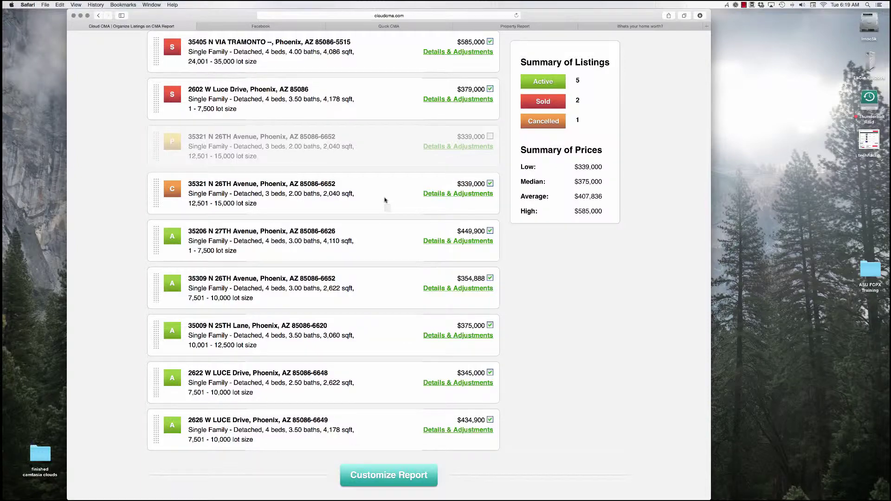
scroll(384, 199, "down", 2)
left_click(491, 145)
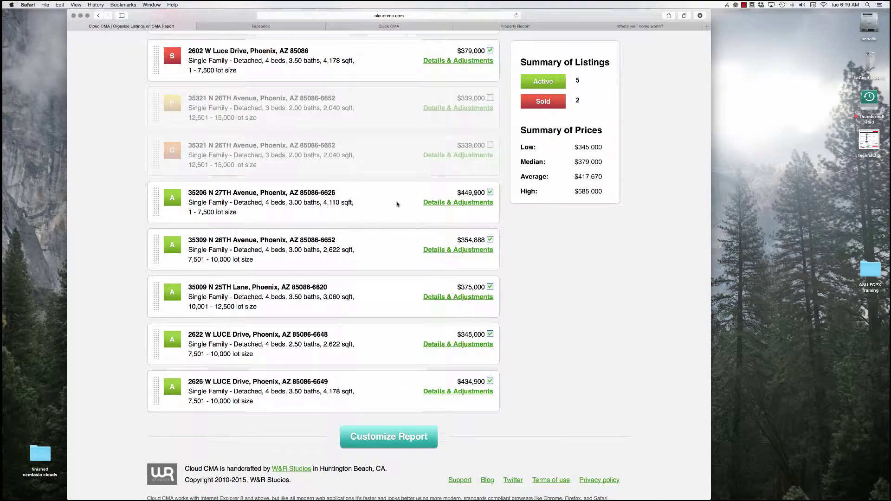
scroll(397, 205, "down", 1)
left_click(490, 213)
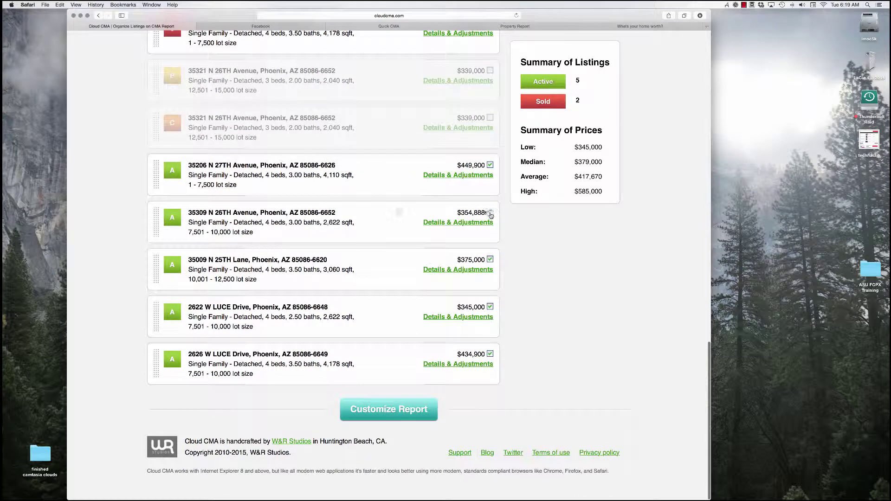
left_click(490, 260)
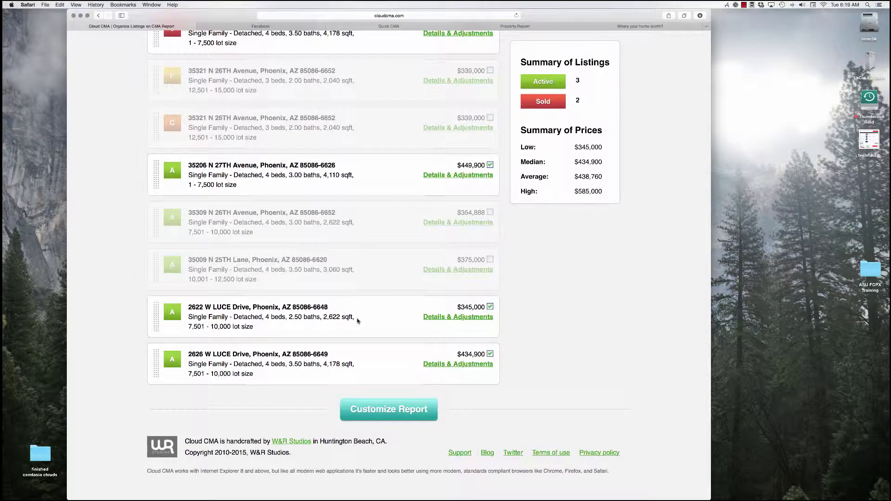
scroll(357, 320, "down", 1)
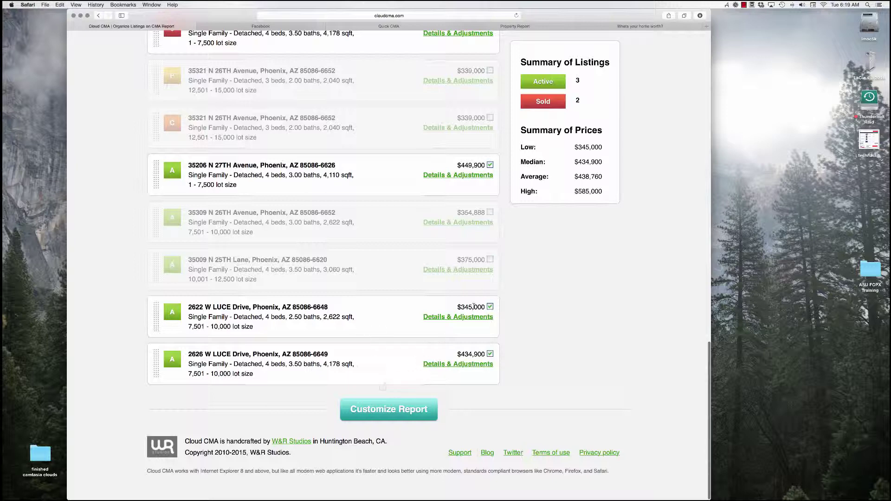
left_click(489, 306)
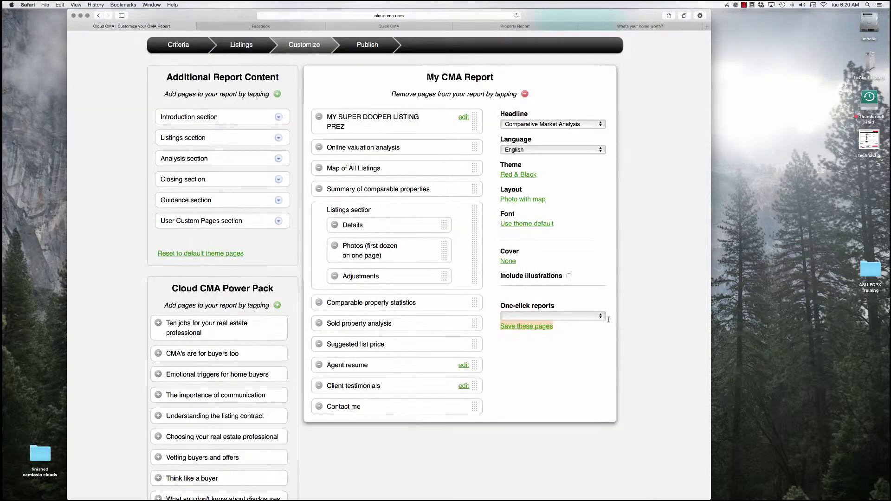
Apply the saved WEB LEAD page set from My Custom Reports in One-click reports
scroll(556, 352, "down", 5)
left_click(601, 316)
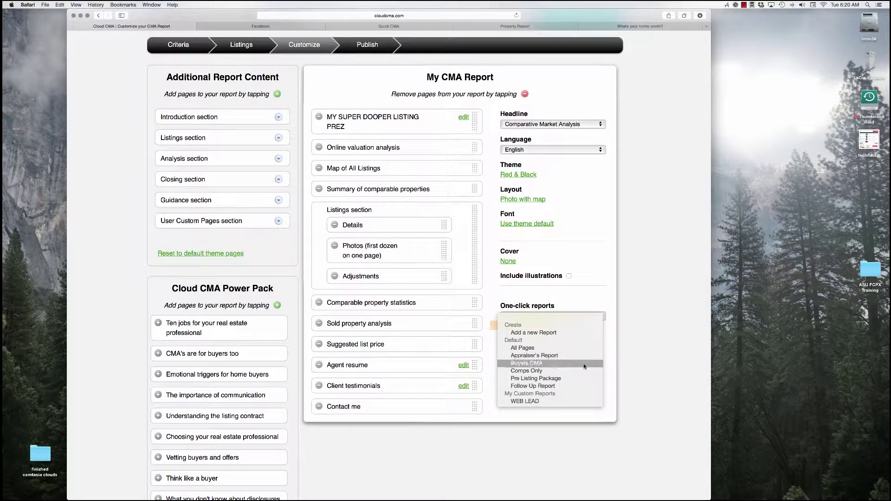
left_click(574, 401)
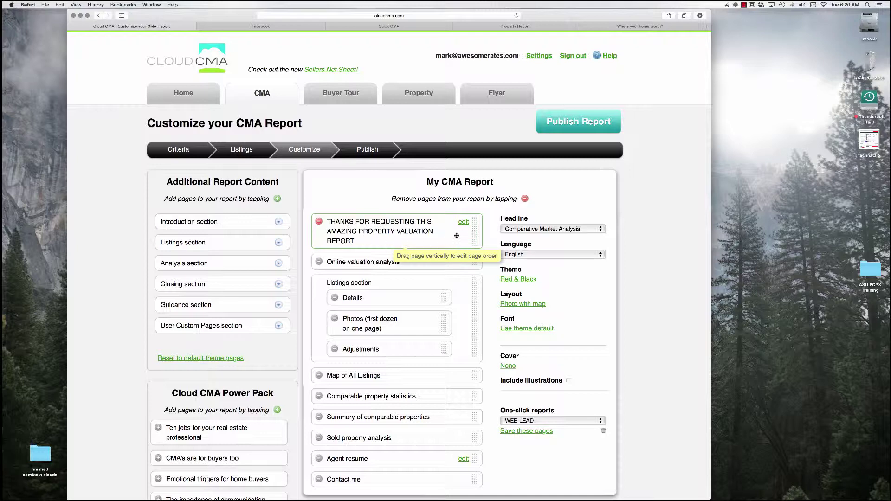
Edit the thank-you page and correct the typo 'teh' to 'the'
left_click(464, 223)
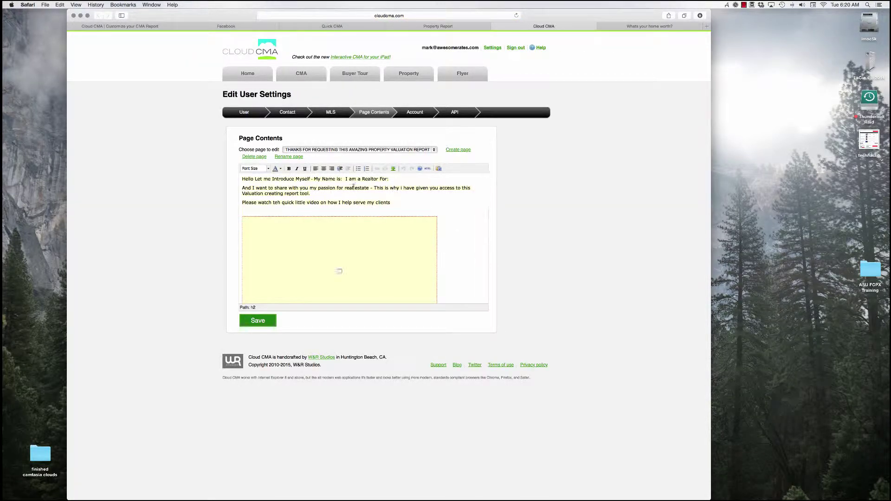
left_click(279, 203)
key("BackSpace")
key("BackSpace")
type("he")
scroll(371, 257, "down", 3)
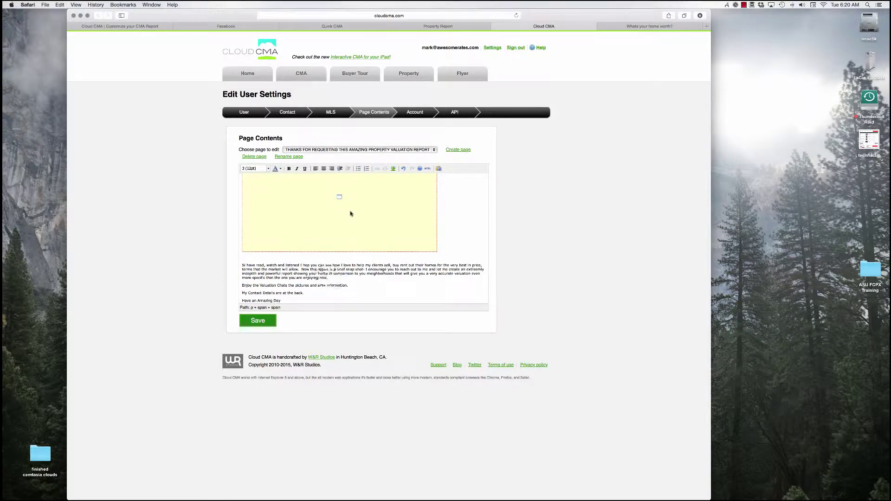
Spell-check the closing paragraph and look up 'extreemly', then return to the CMA reports list
triple_click(256, 271)
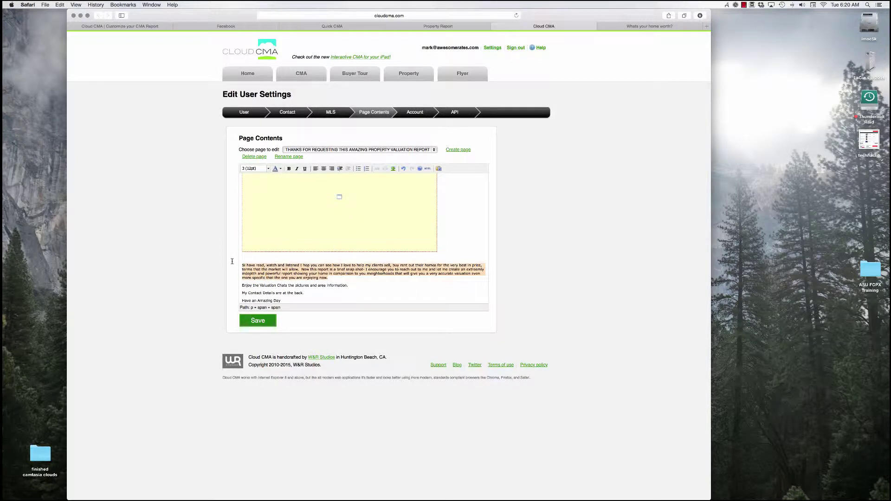
right_click(268, 266)
mouse_move(304, 312)
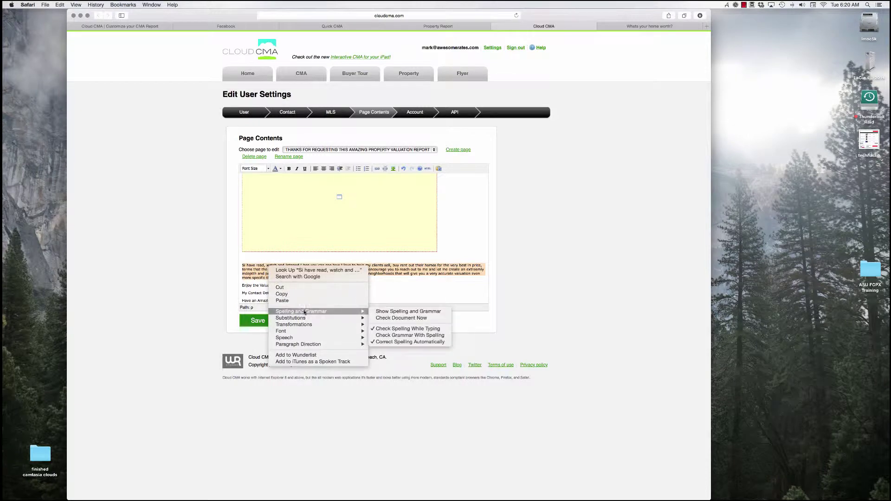
left_click(384, 319)
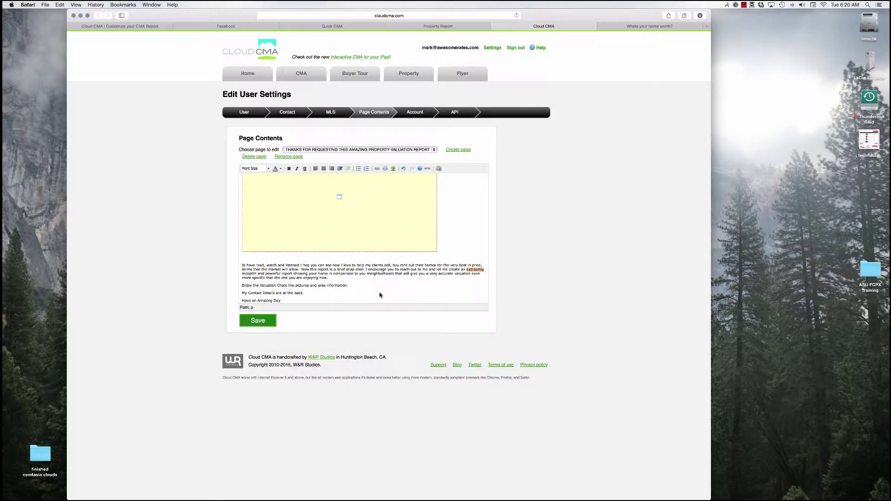
right_click(476, 269)
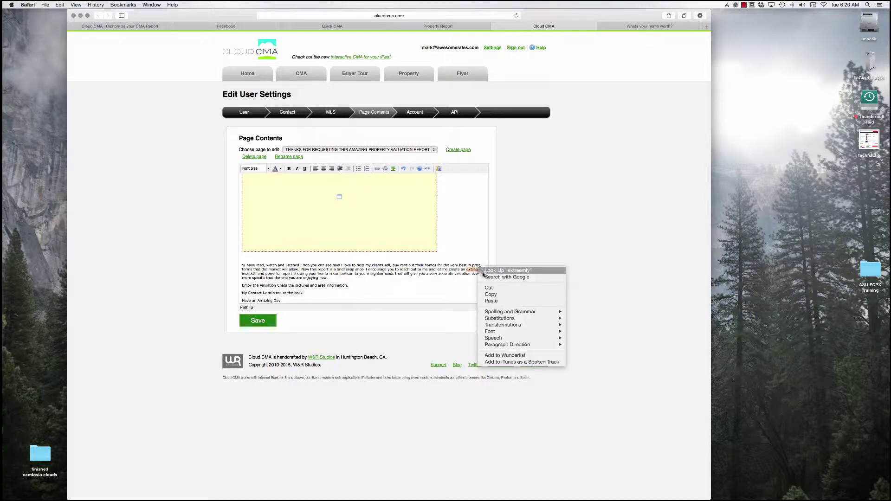
left_click(475, 278)
right_click(474, 278)
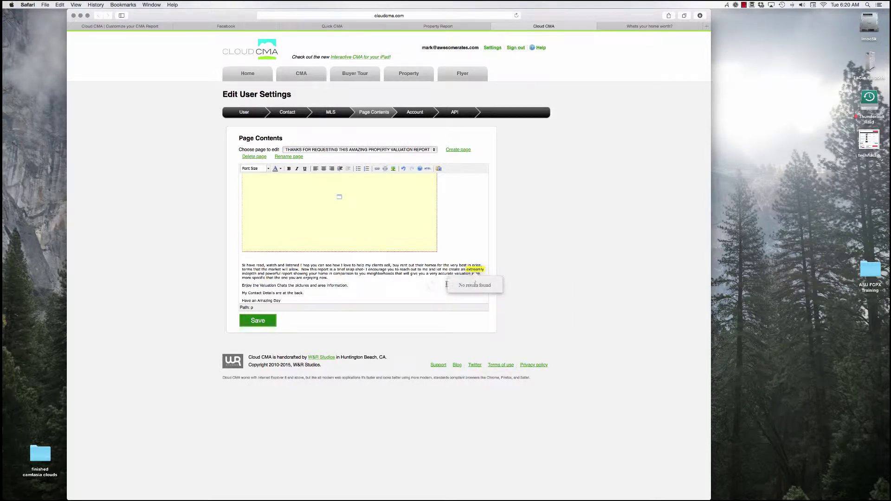
left_click(431, 285)
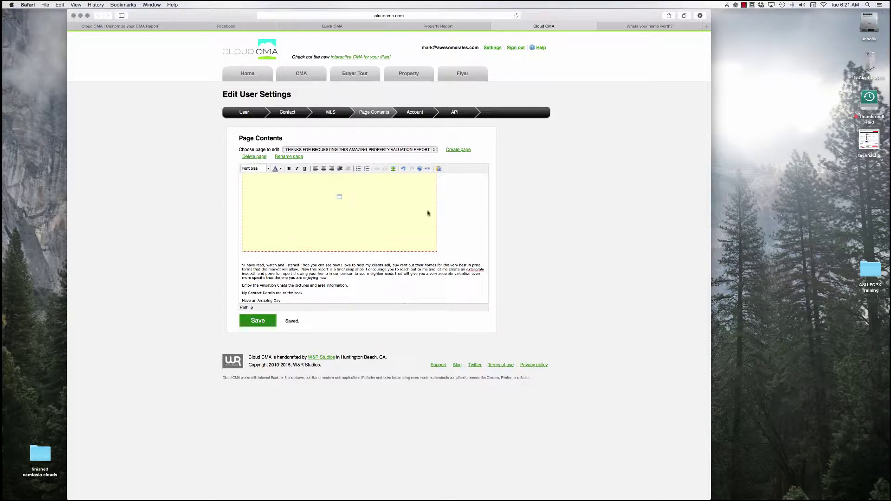
left_click(297, 74)
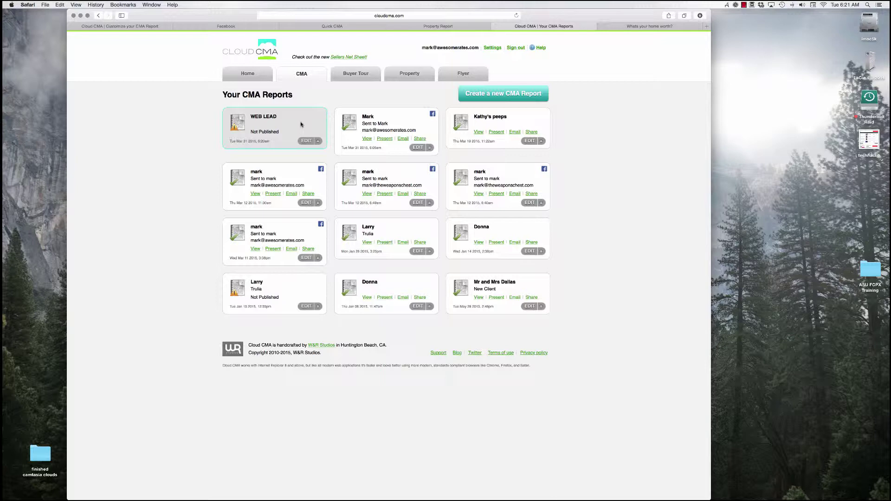
Reopen the WEB LEAD report, refetch comparables, move Contact me last, and remove Agent resume
left_click(306, 141)
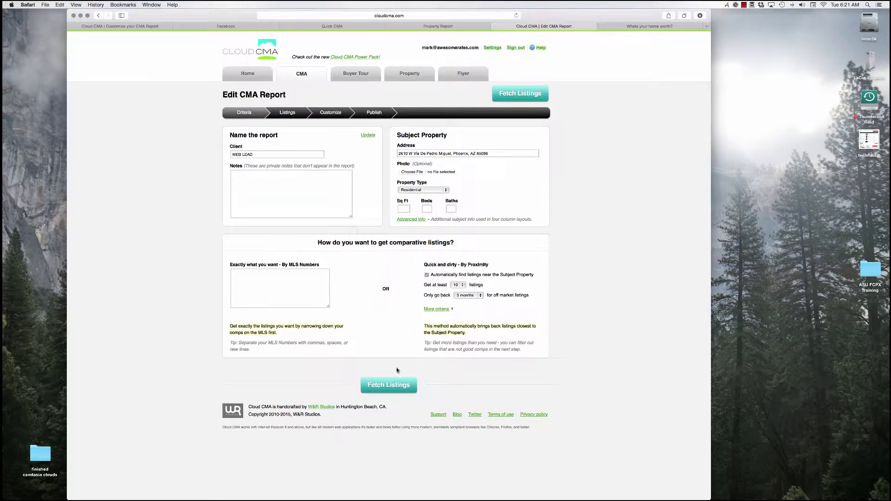
left_click(393, 378)
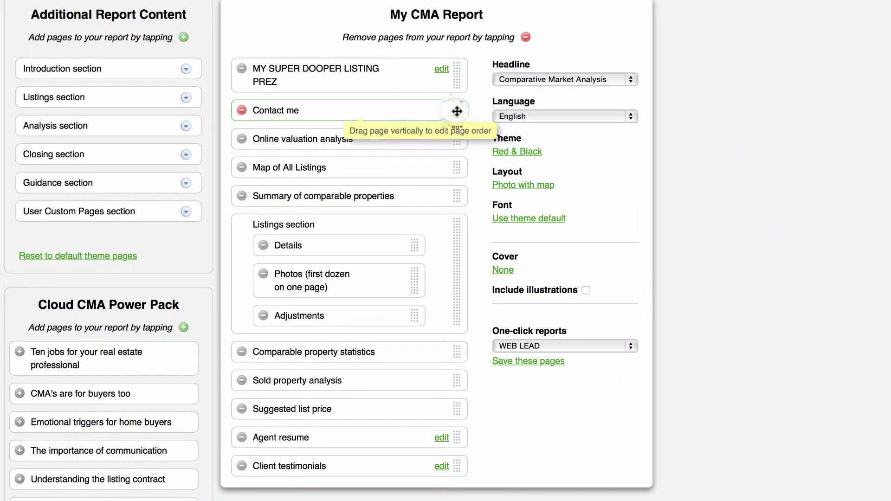
left_click_drag(457, 112, 441, 479)
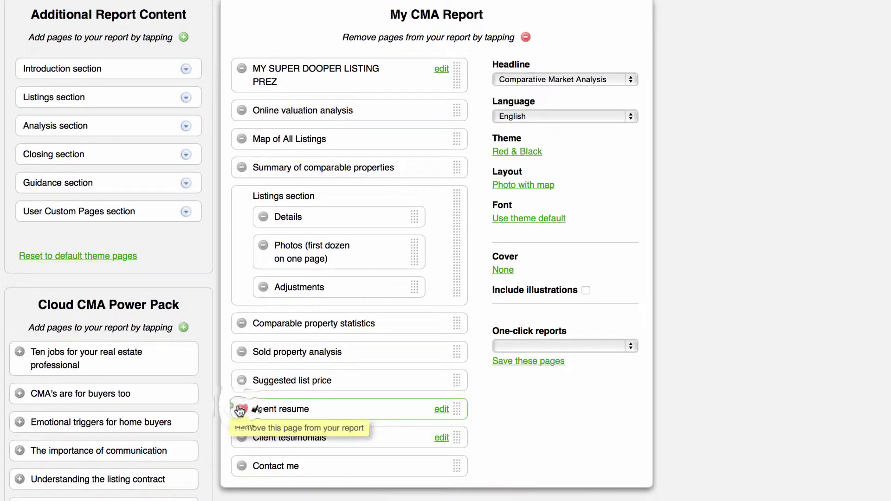
left_click(241, 409)
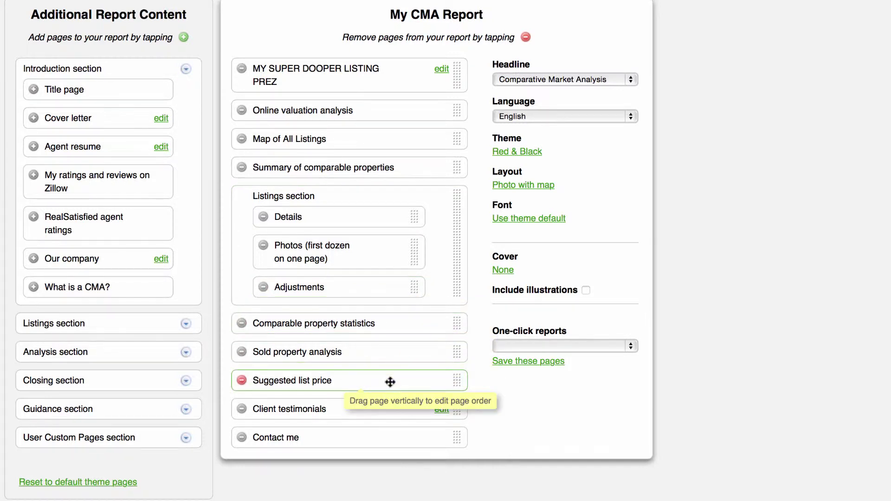
Remove Suggested list price and attempt saving the pages, dismissing the missing-name alert
left_click(241, 381)
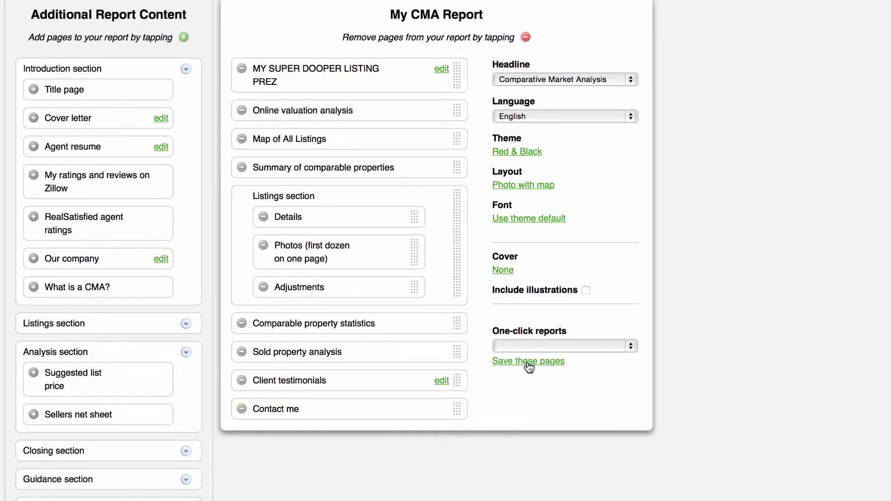
left_click(528, 361)
left_click(558, 86)
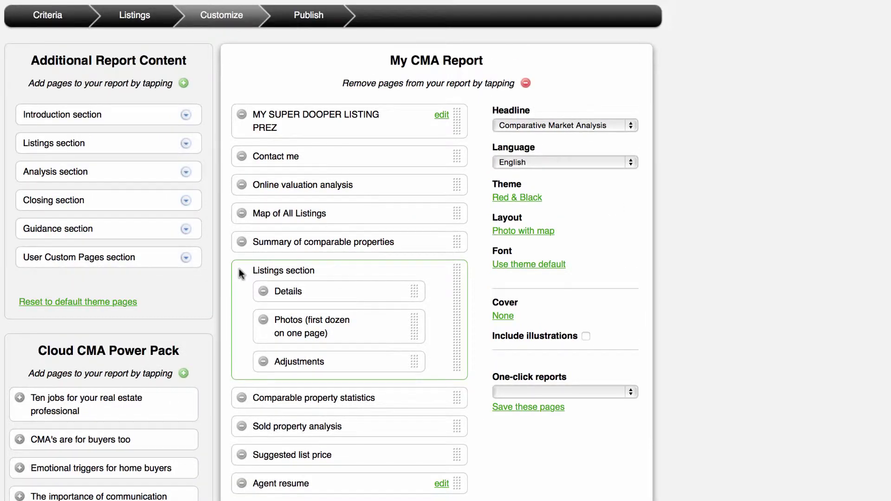
Add THANKS FOR REQUESTING, remove MY SUPER DOOPER LISTING PREZ and Suggested list price, move Contact me last
left_click(186, 259)
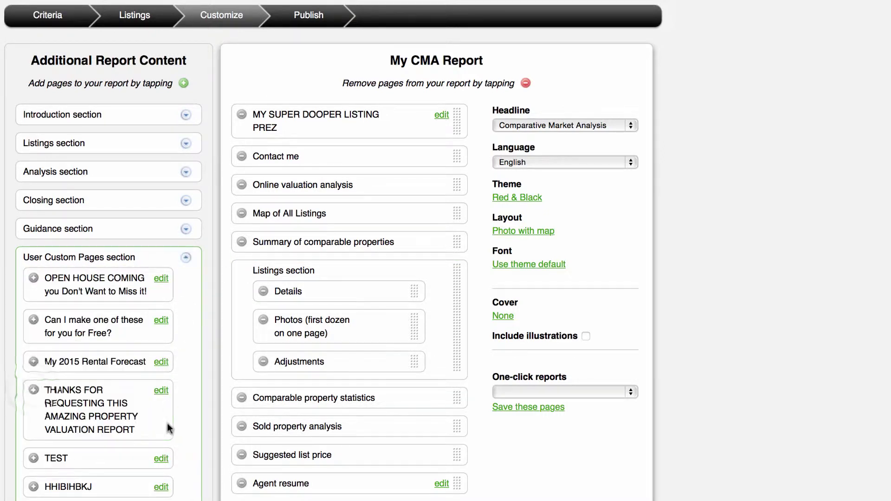
left_click(34, 391)
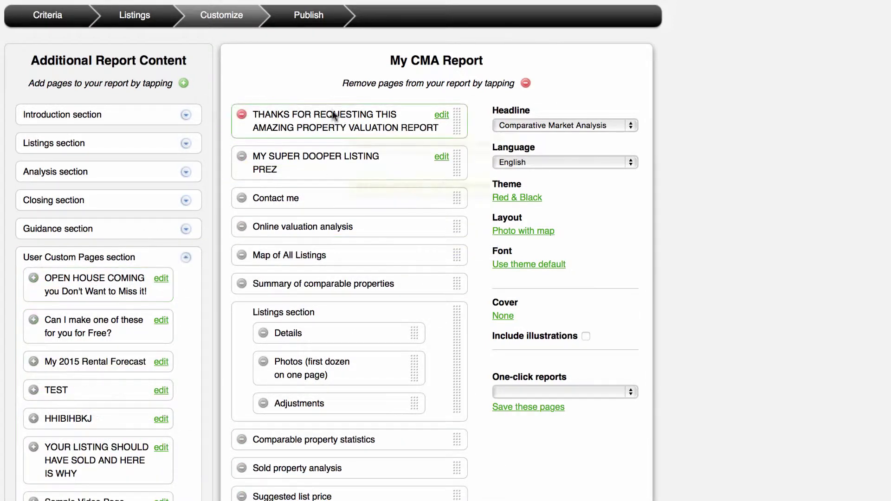
left_click(242, 156)
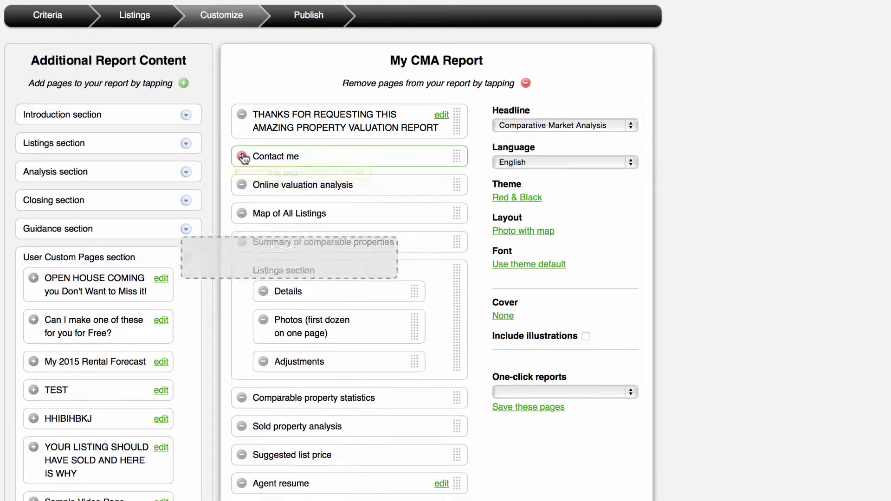
right_click(454, 155)
left_click(427, 200)
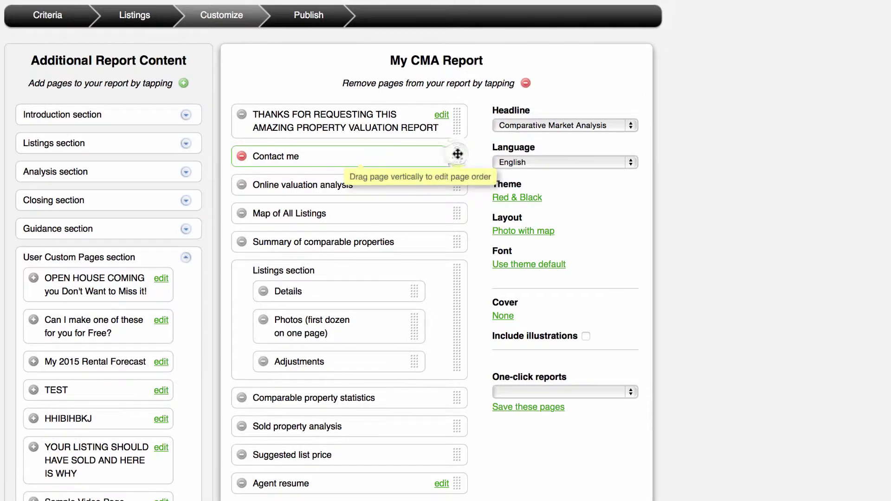
left_click_drag(457, 156, 457, 499)
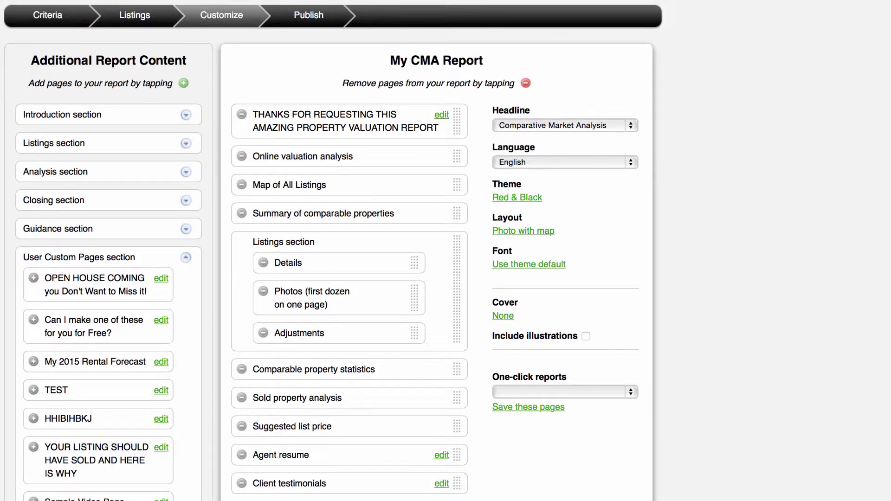
left_click(241, 426)
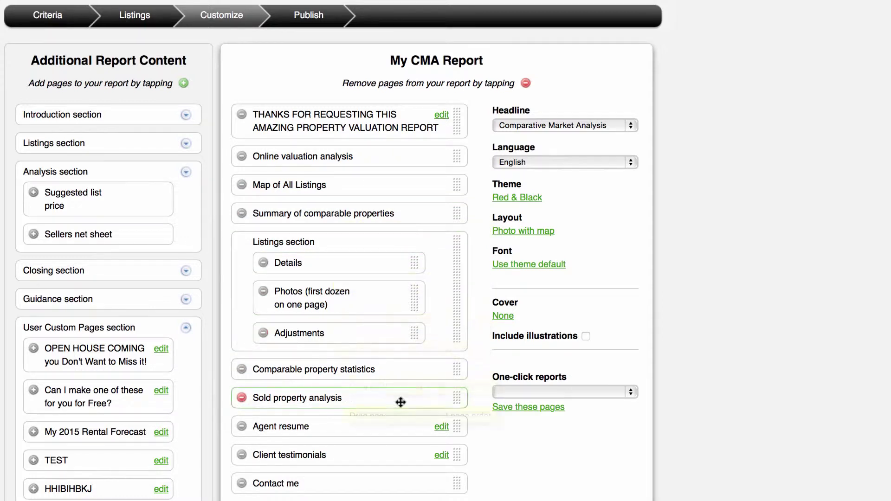
Switch the report theme from Red & Black to Vivid Blue & Gray
left_click(532, 198)
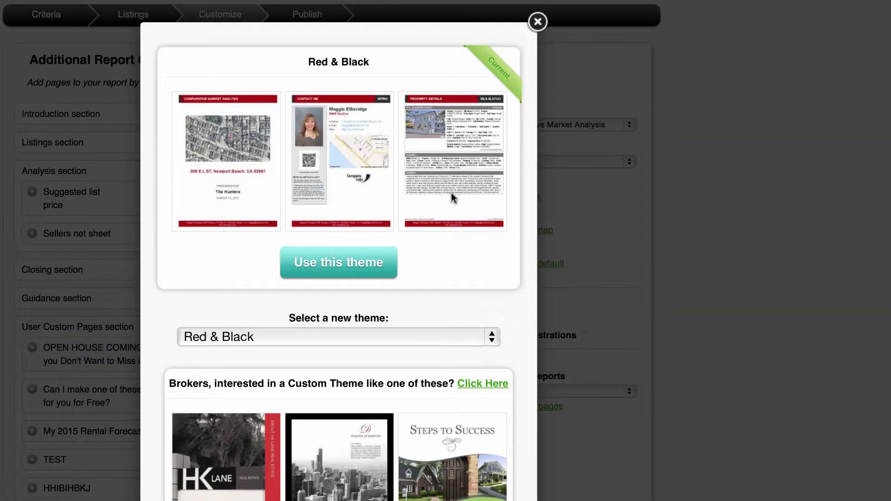
left_click(489, 334)
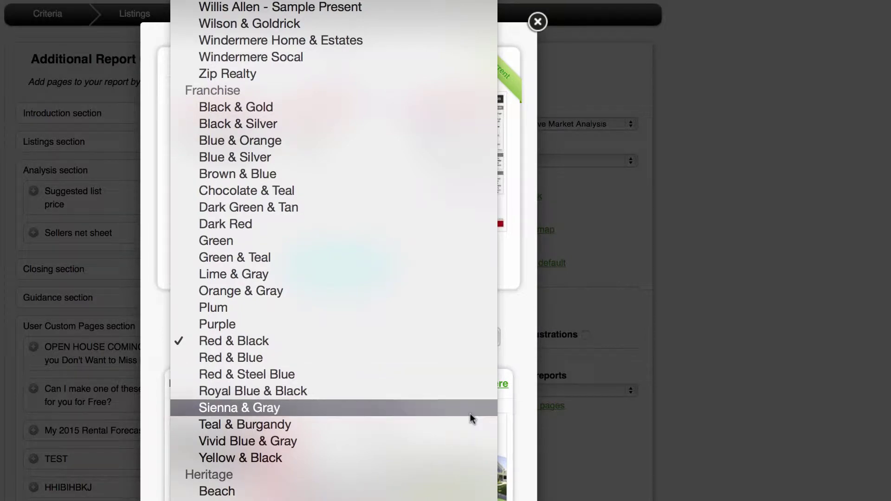
left_click(463, 442)
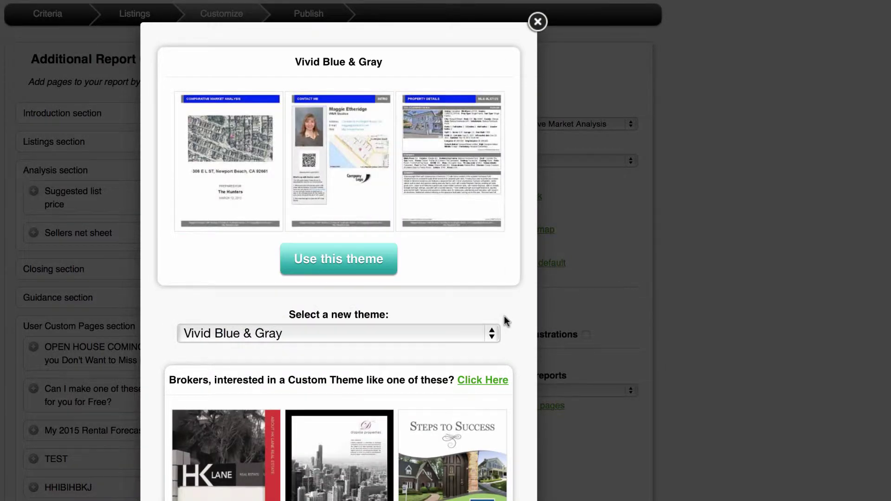
left_click(371, 265)
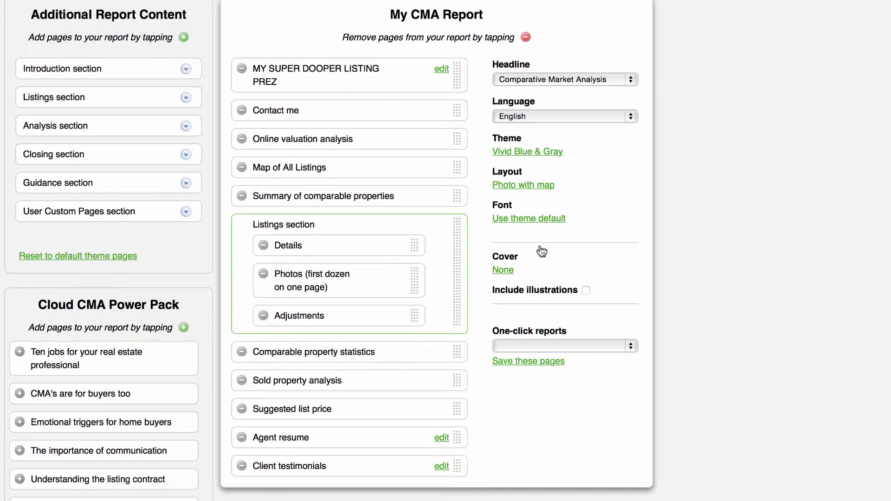
Save the pages as a new one-click report named 'WEB LEAD' and publish the report
left_click(630, 346)
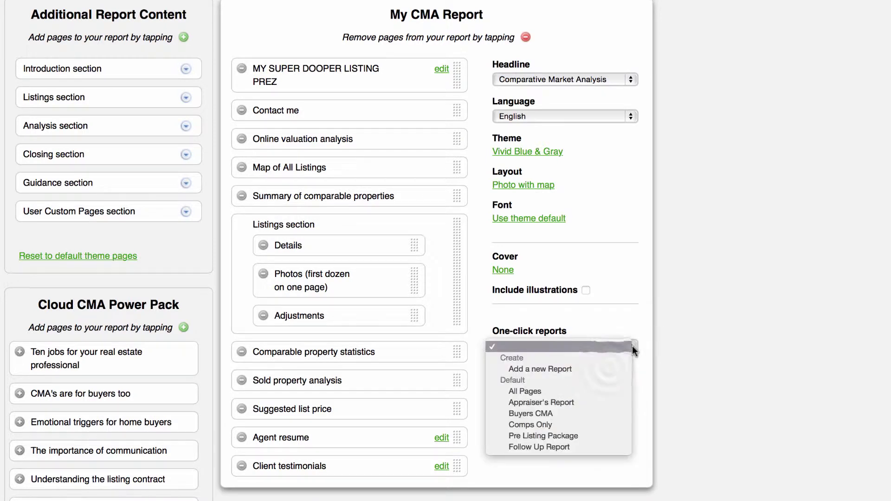
left_click(609, 366)
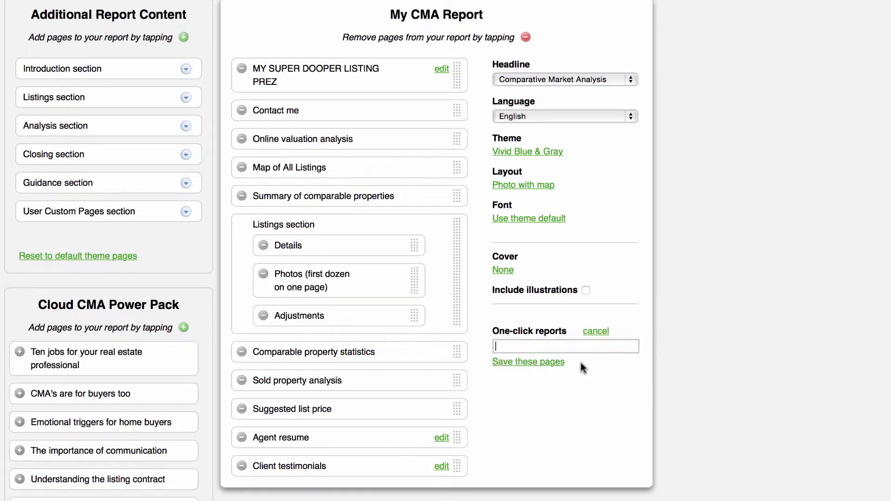
type("WEB LEAD")
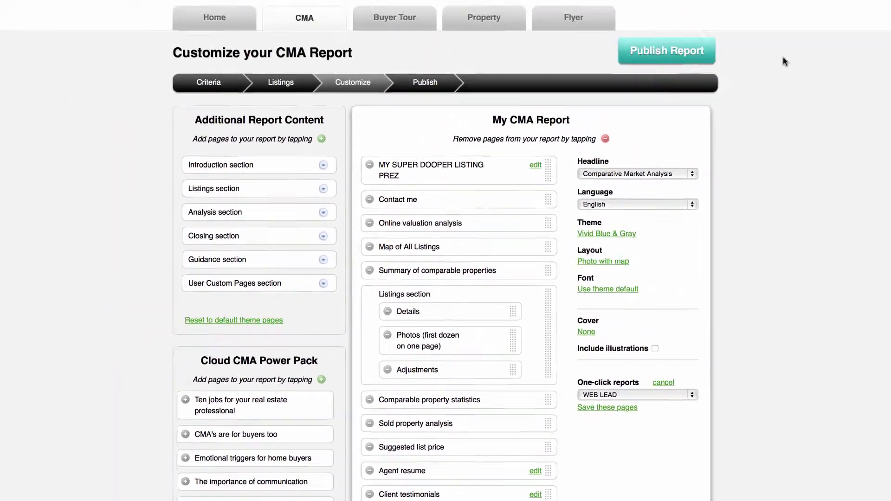
left_click(746, 157)
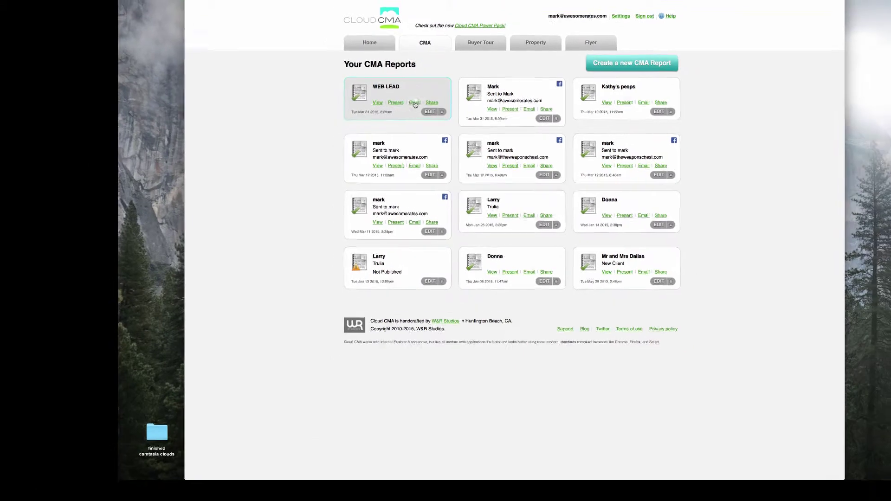
left_click(414, 103)
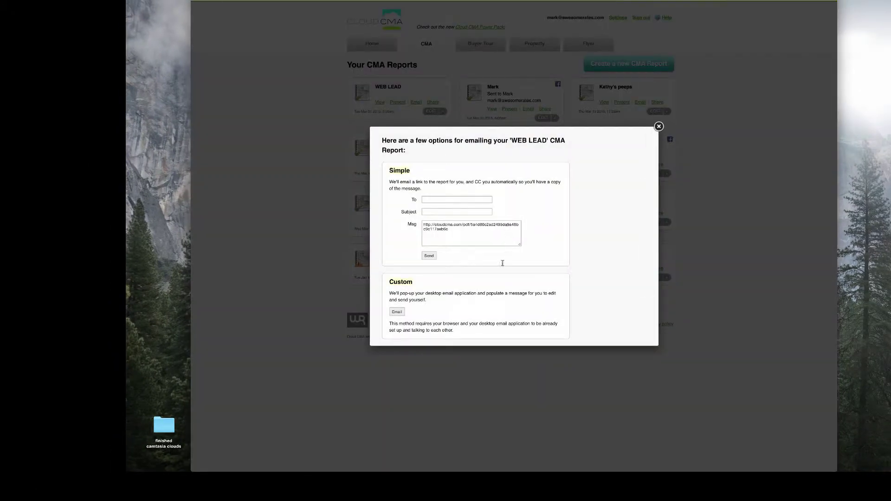
scroll(485, 285, "down", 3)
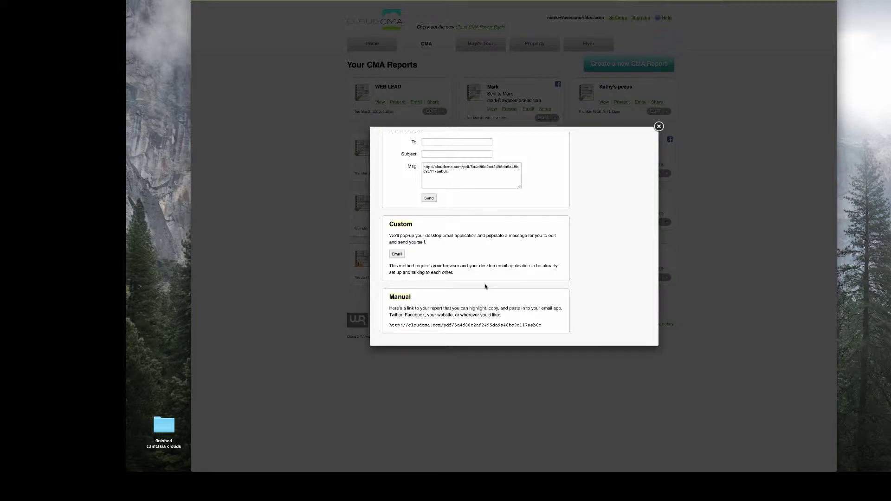
scroll(485, 287, "up", 3)
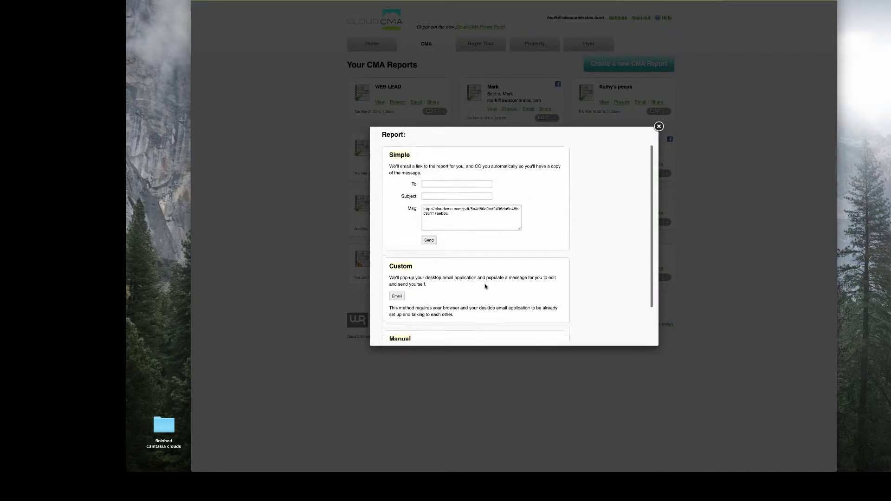
left_click(659, 126)
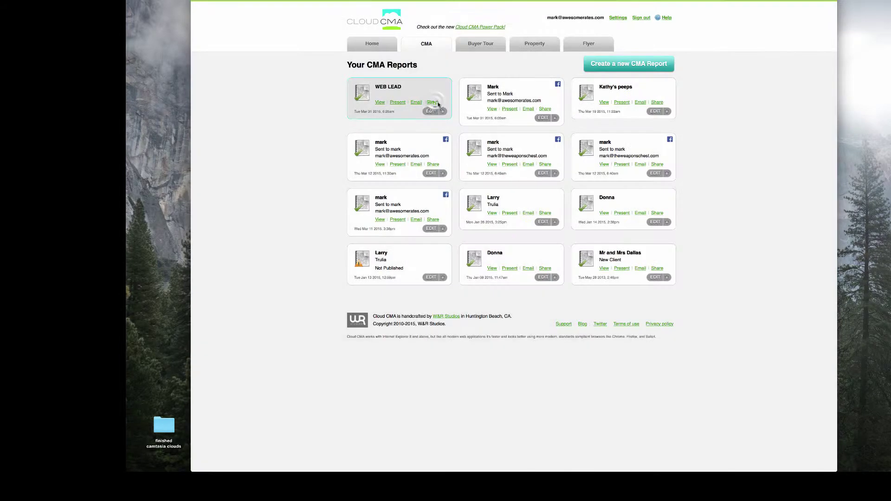
left_click(436, 104)
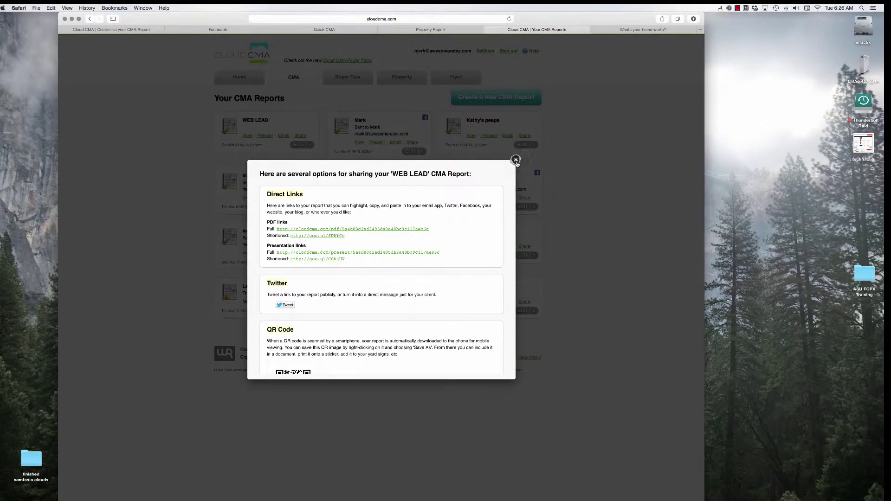
Close the sharing options and view the published WEB LEAD report, scrolling through its pages
left_click(613, 87)
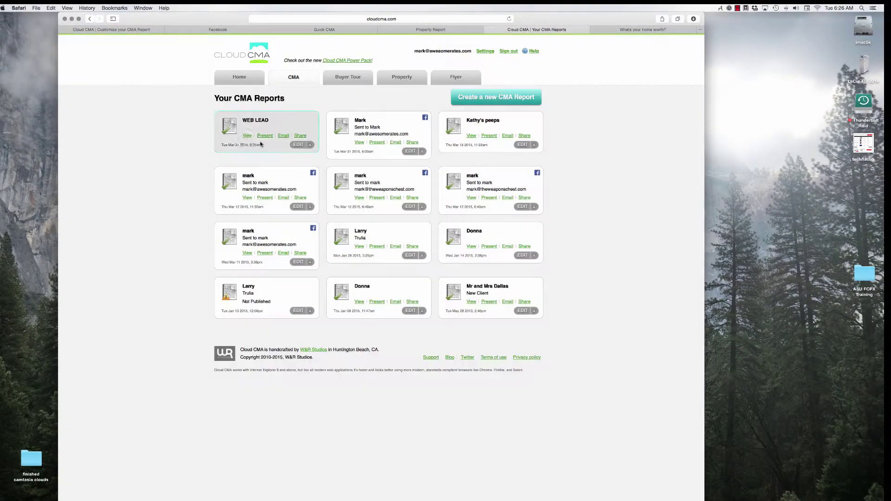
left_click(247, 136)
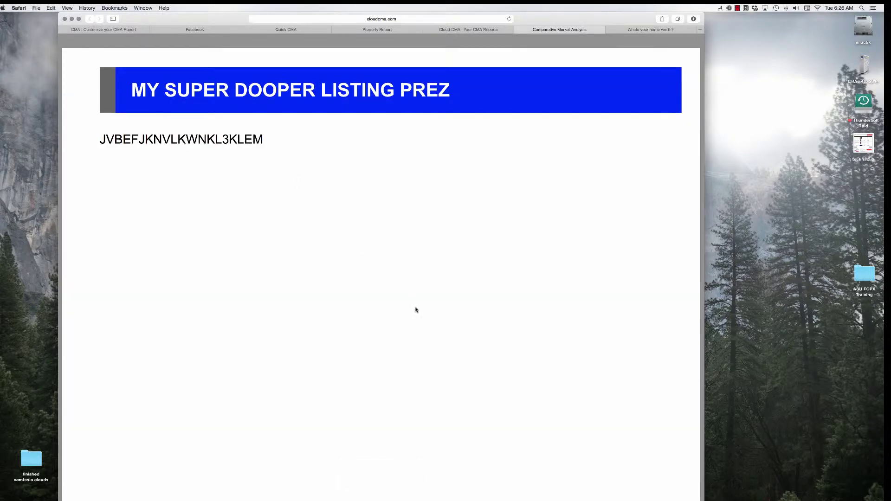
scroll(416, 309, "down", 10)
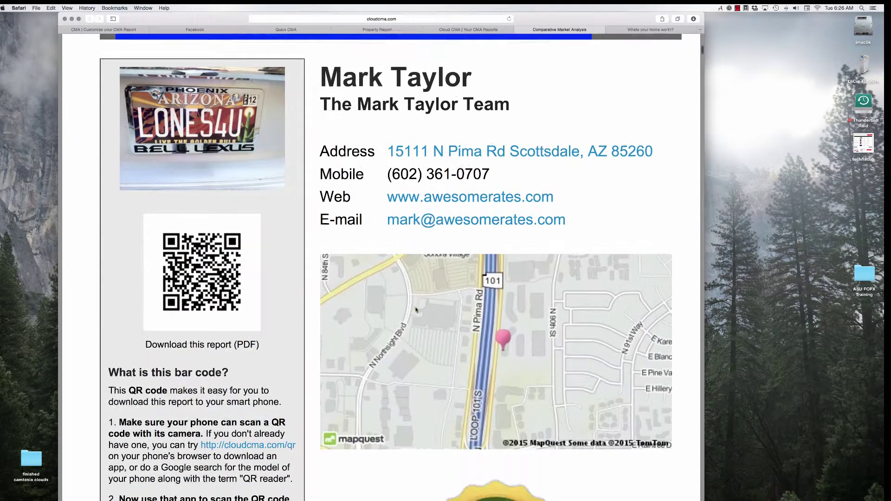
scroll(416, 310, "down", 15)
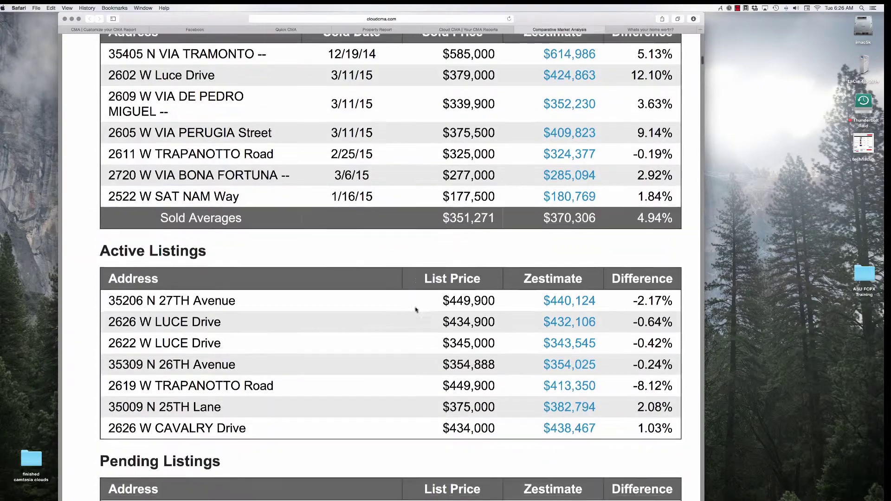
scroll(416, 310, "down", 15)
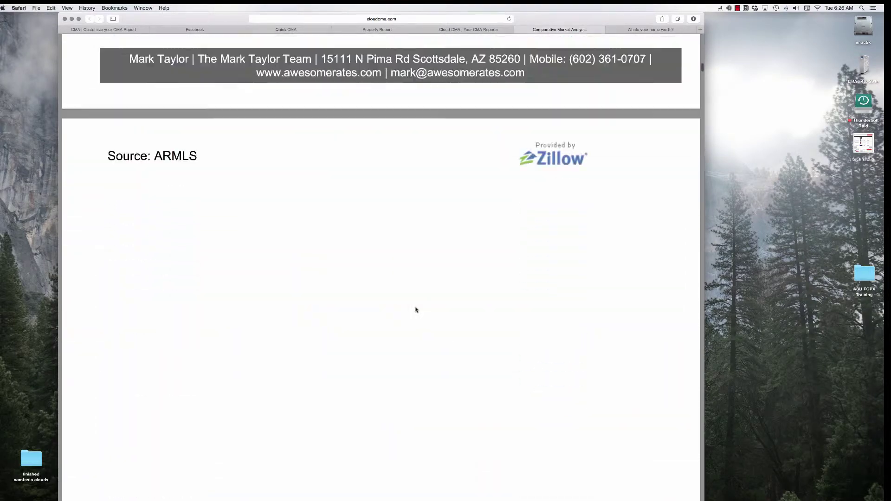
scroll(415, 310, "down", 12)
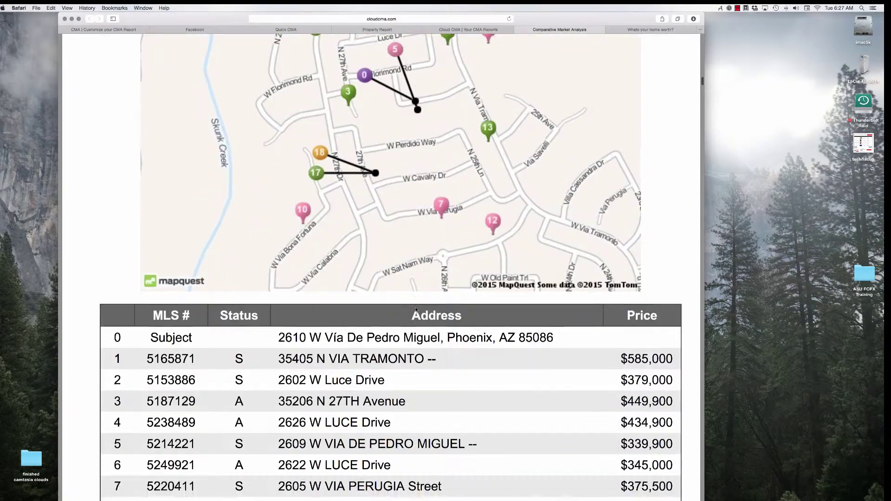
scroll(416, 310, "down", 15)
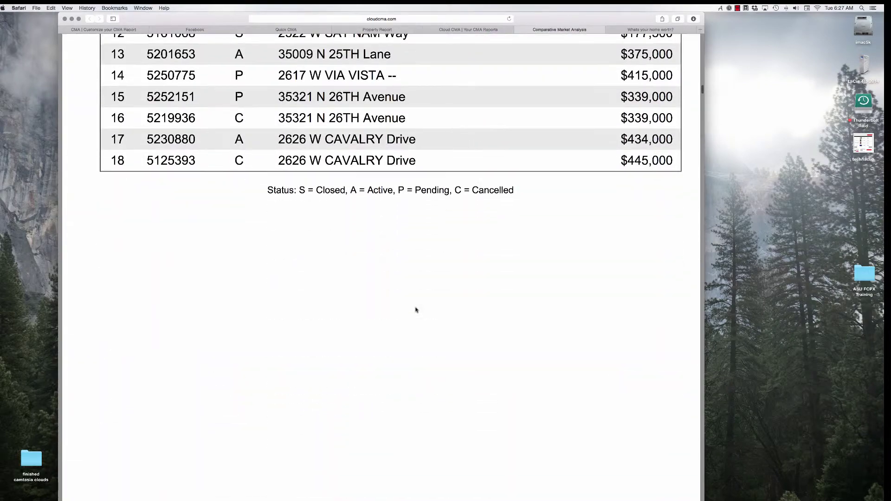
scroll(415, 309, "up", 20)
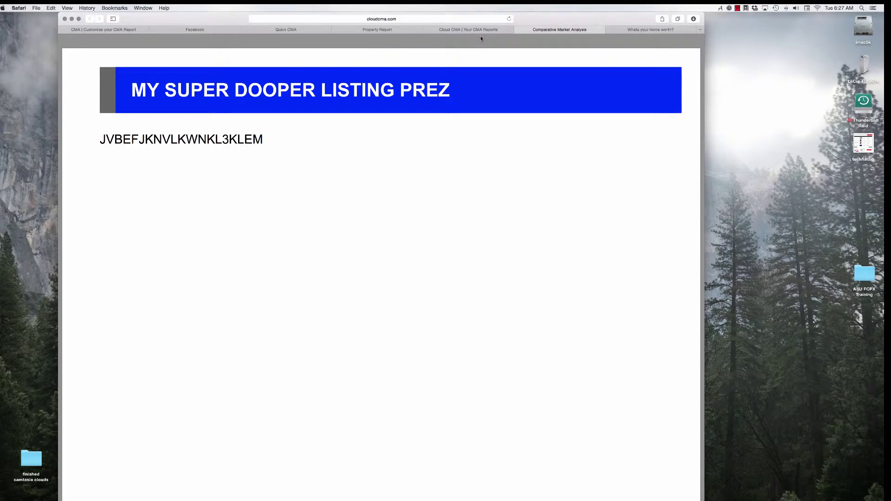
Return to the 'CMA | Customize your CMA Report' tab
left_click(137, 30)
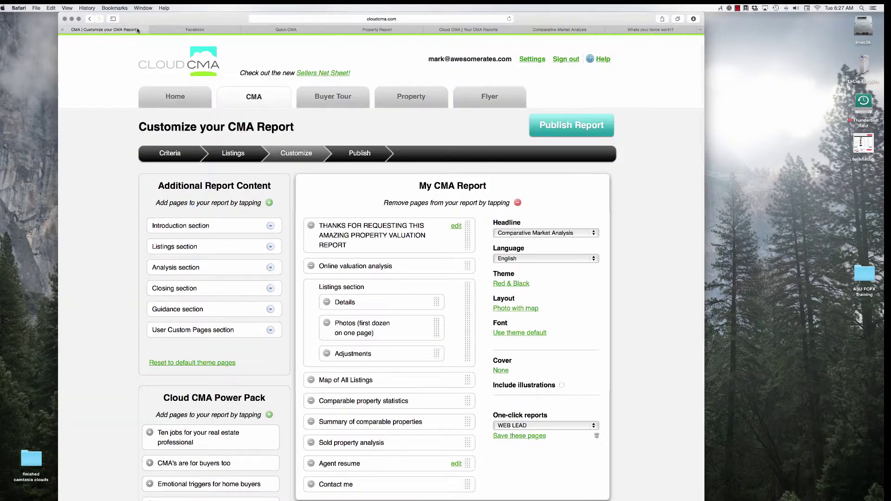